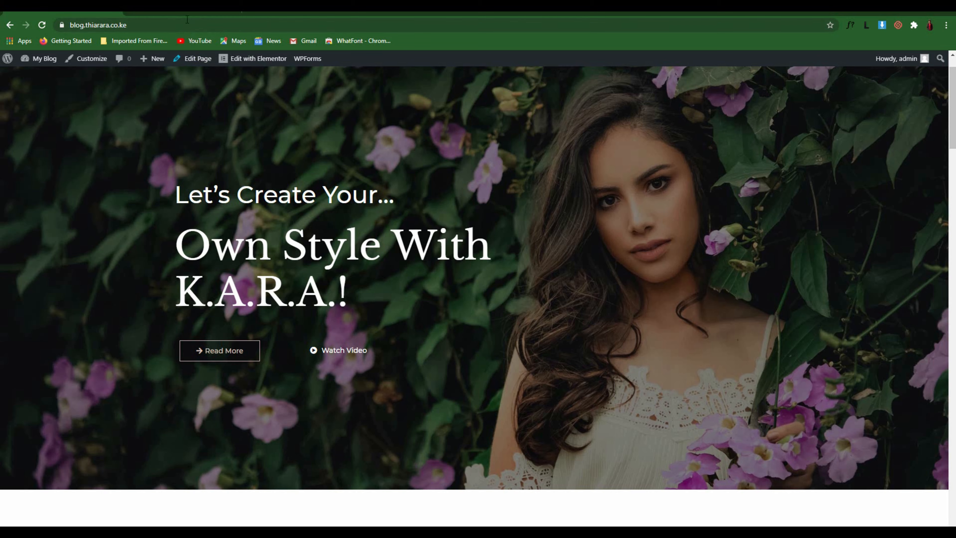
Open the list of installed plugins in the site's admin dashboard and copy the name "Master Addons for Elementor"
click(184, 12)
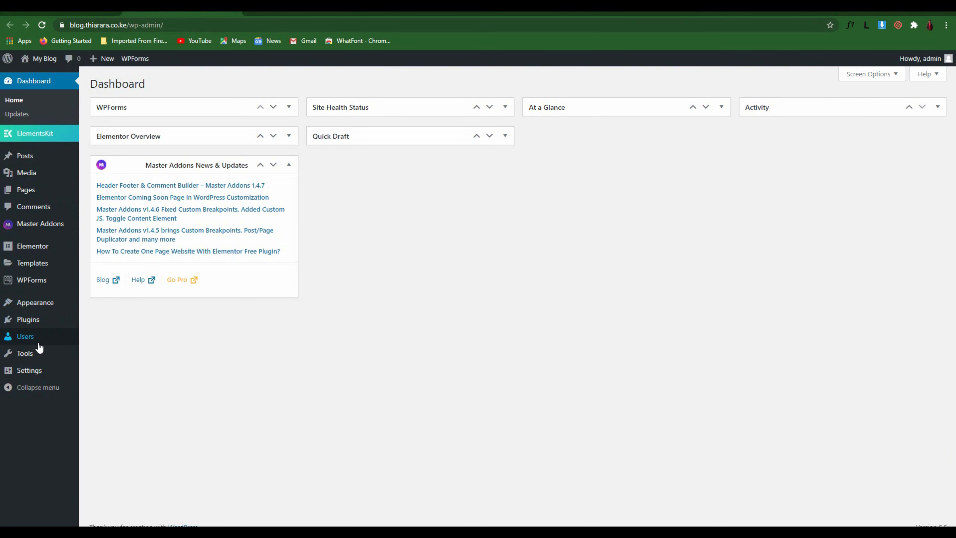
mouse_move(46, 324)
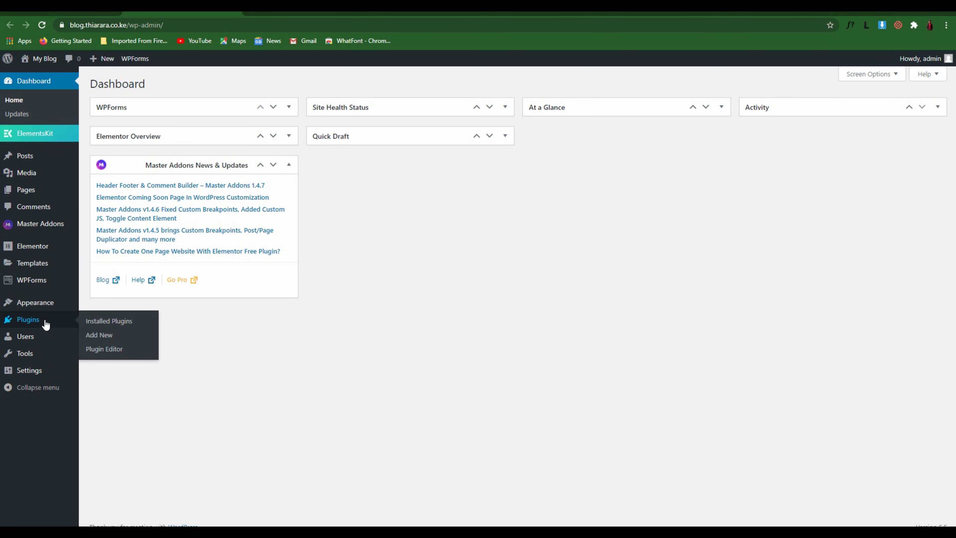
click(97, 325)
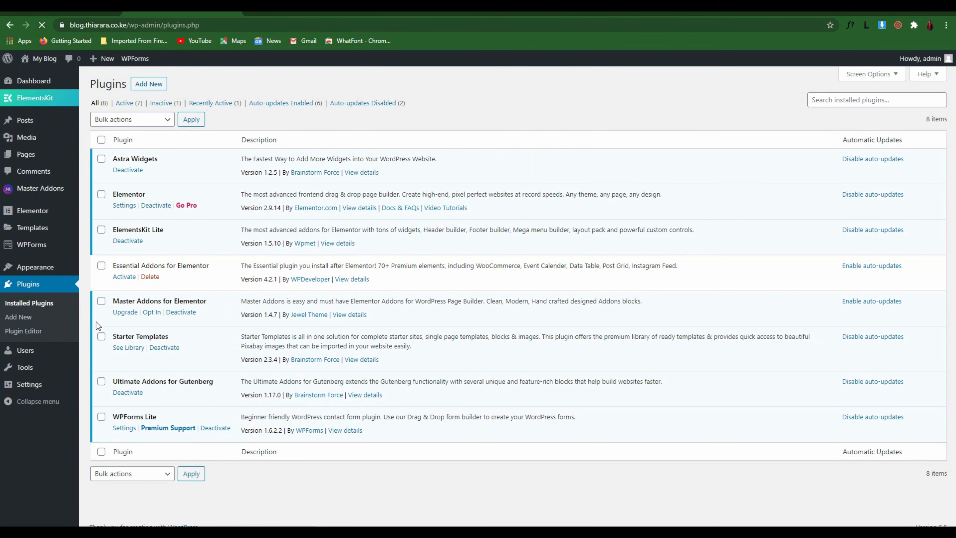
drag(149, 200, 107, 195)
drag(208, 301, 108, 302)
key(ctrl+c)
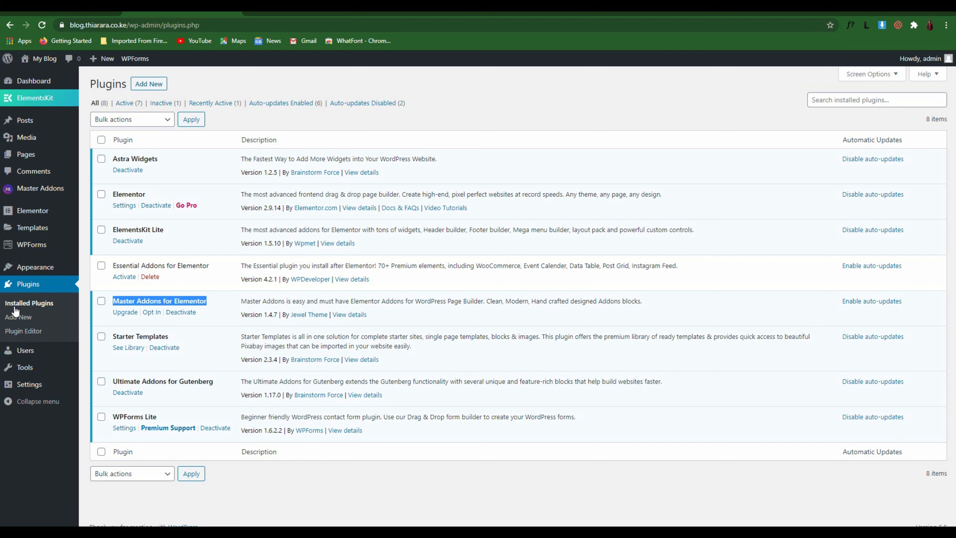
Search the plugins available to add for "Master Addons for Elementor" and install the Master Accordion plugin from the results
click(153, 86)
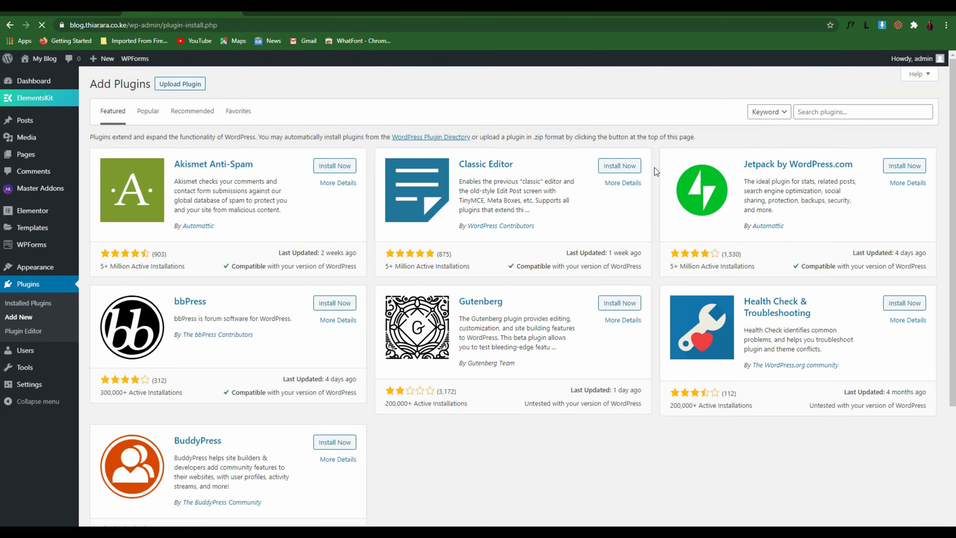
click(855, 111)
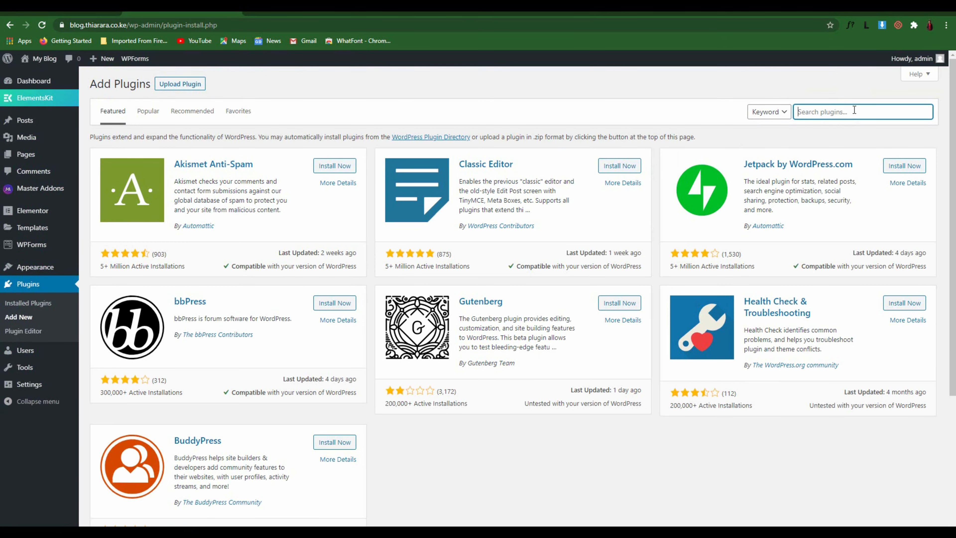
key(ctrl+v)
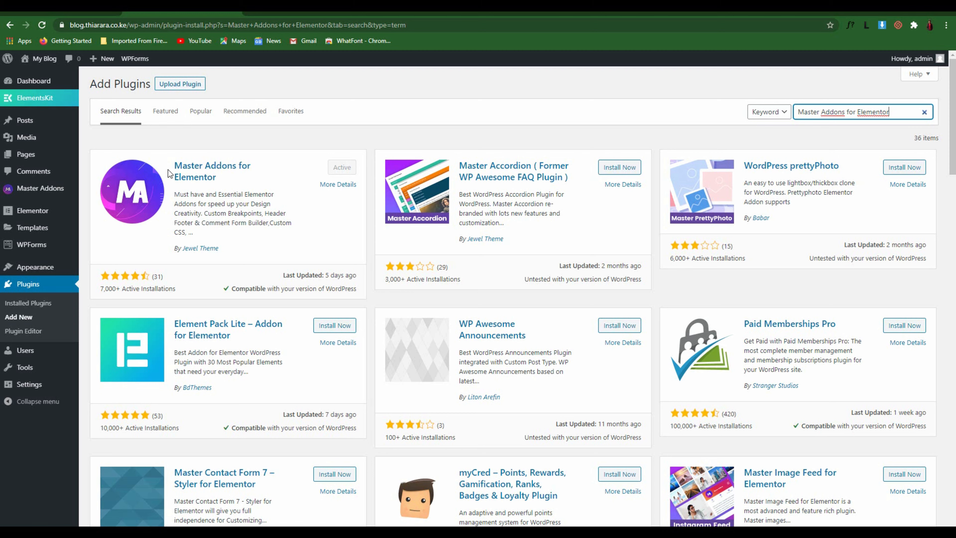
drag(173, 166, 213, 188)
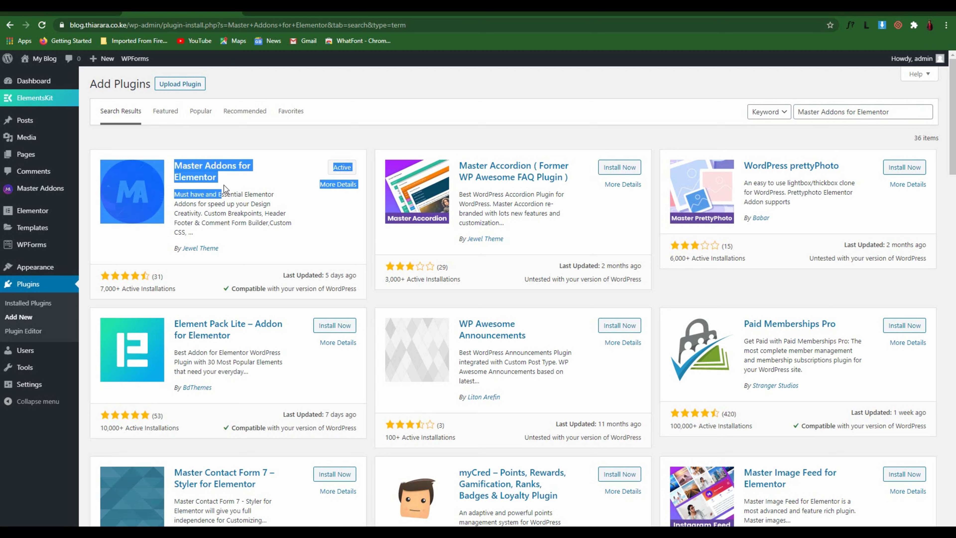
click(313, 181)
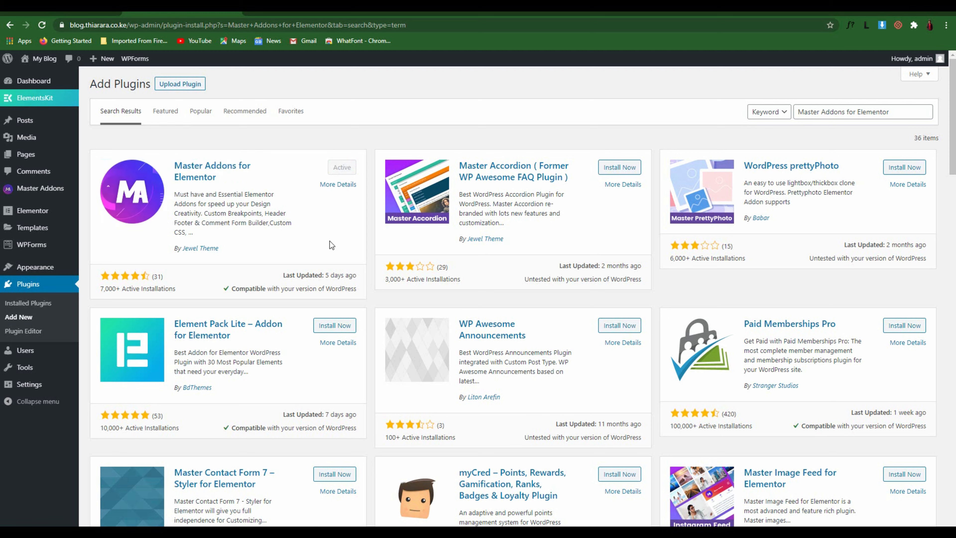
click(618, 168)
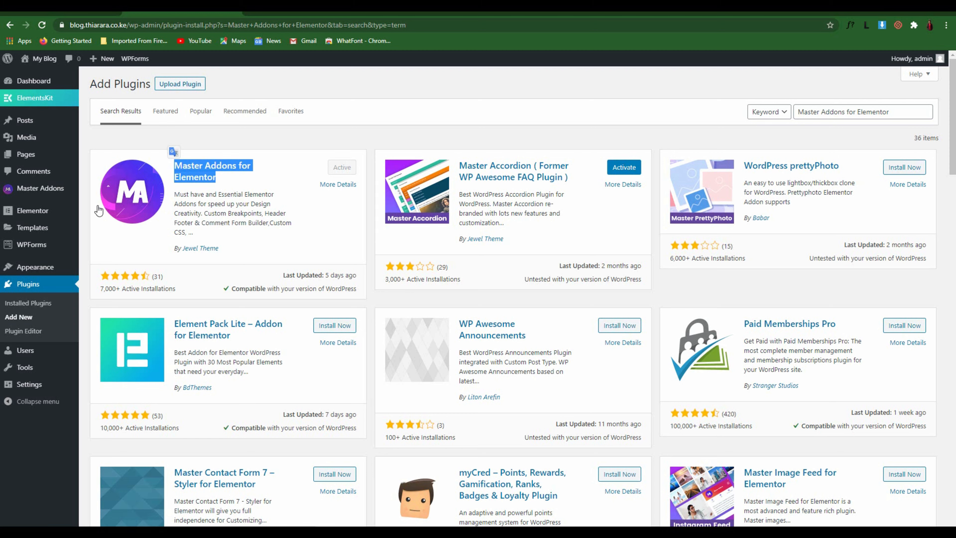
Enable all elements in the Master Addons settings and save them
mouse_move(57, 192)
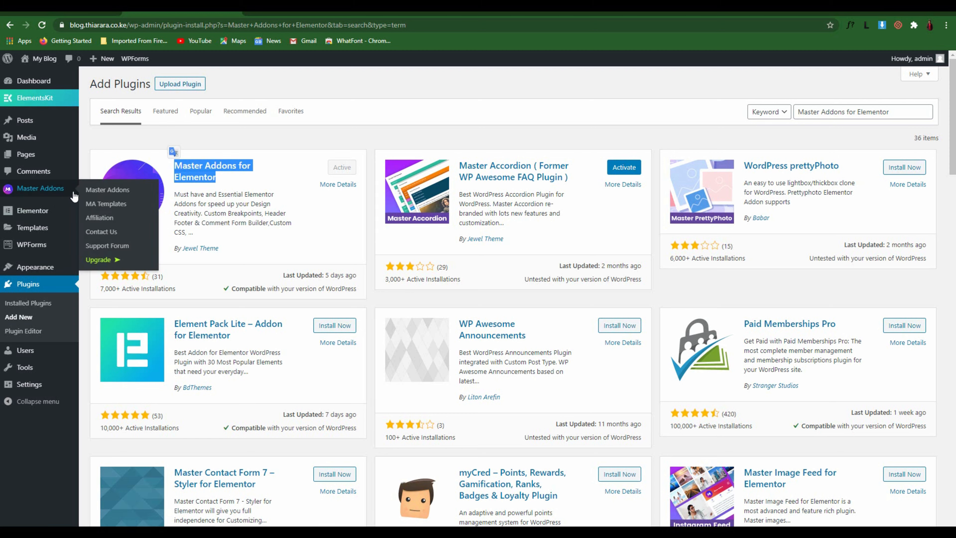
click(108, 190)
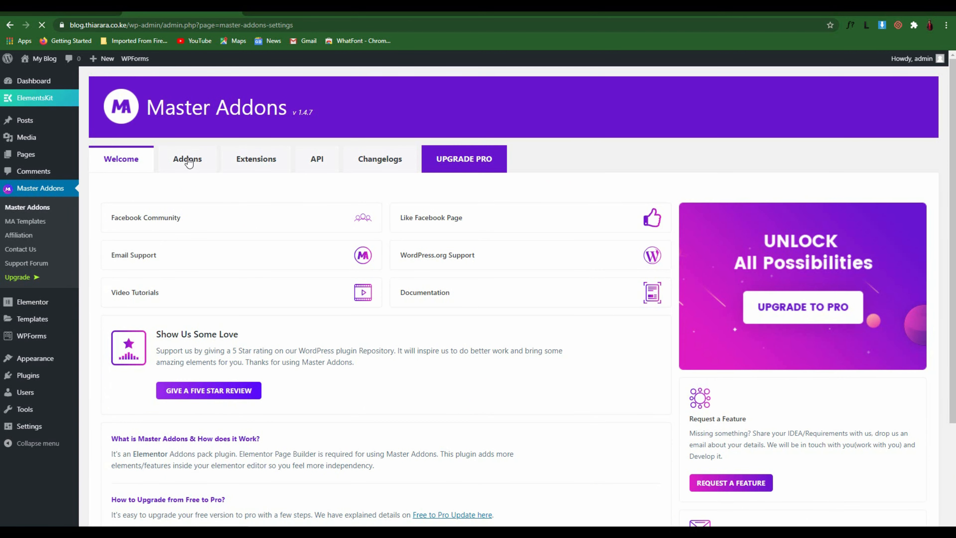
click(193, 162)
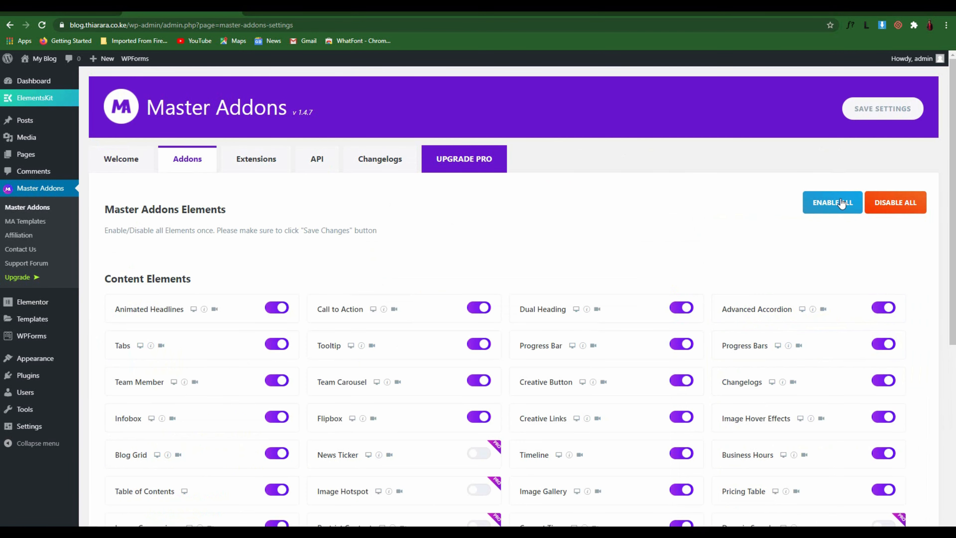
click(879, 113)
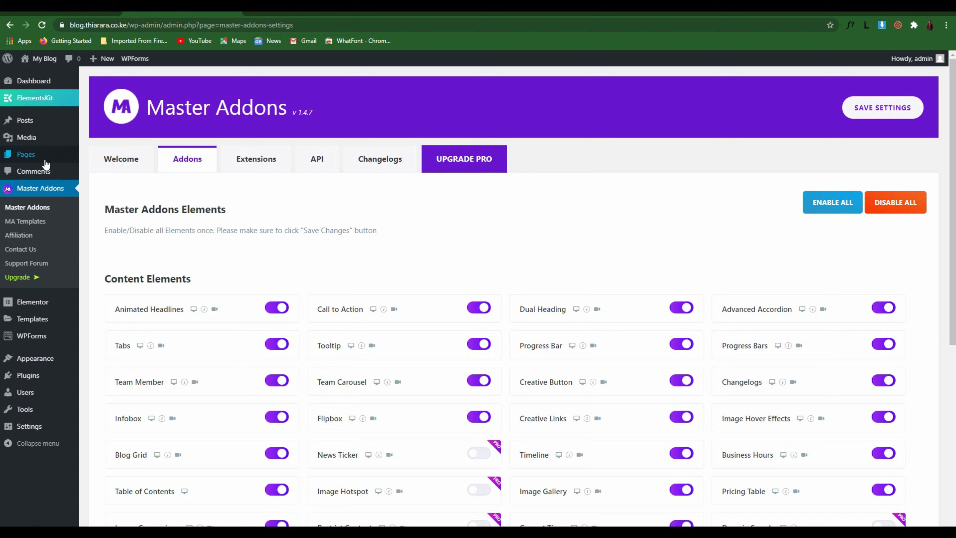
Open the Contact page from the site's page list for editing with Elementor
mouse_move(38, 162)
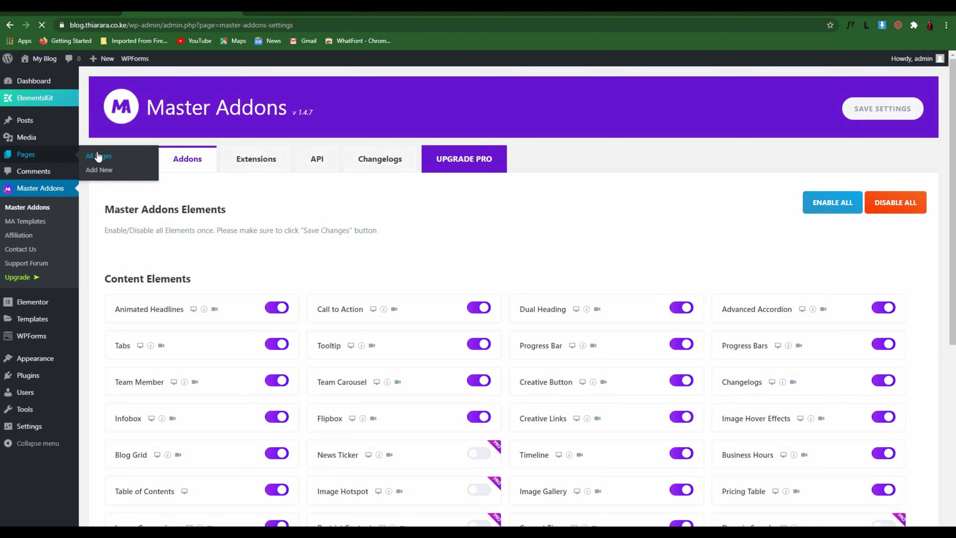
click(101, 154)
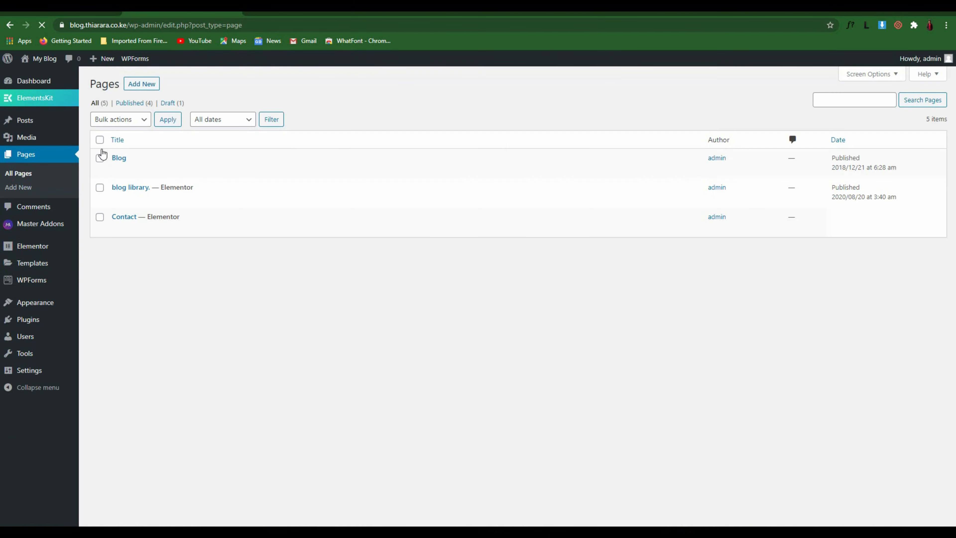
mouse_move(207, 257)
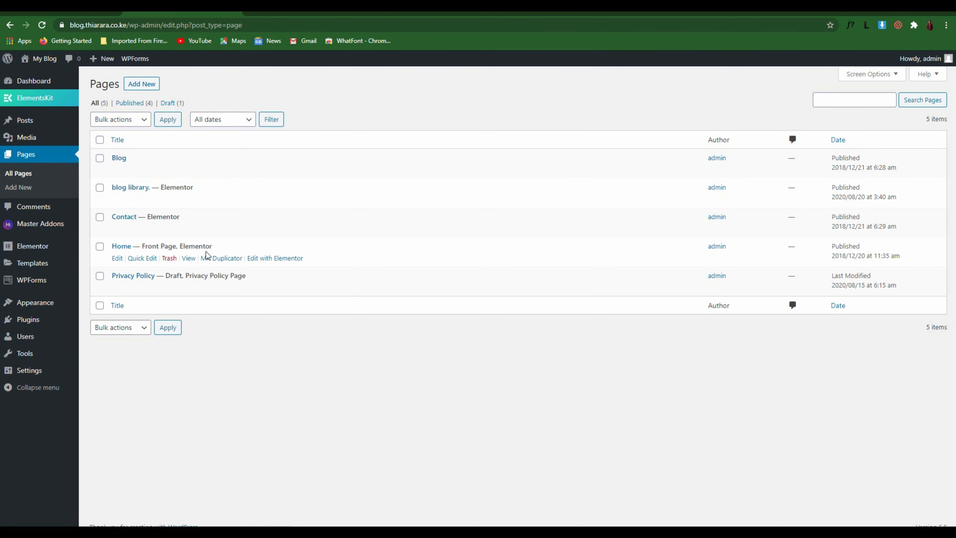
drag(227, 249, 172, 225)
mouse_move(198, 215)
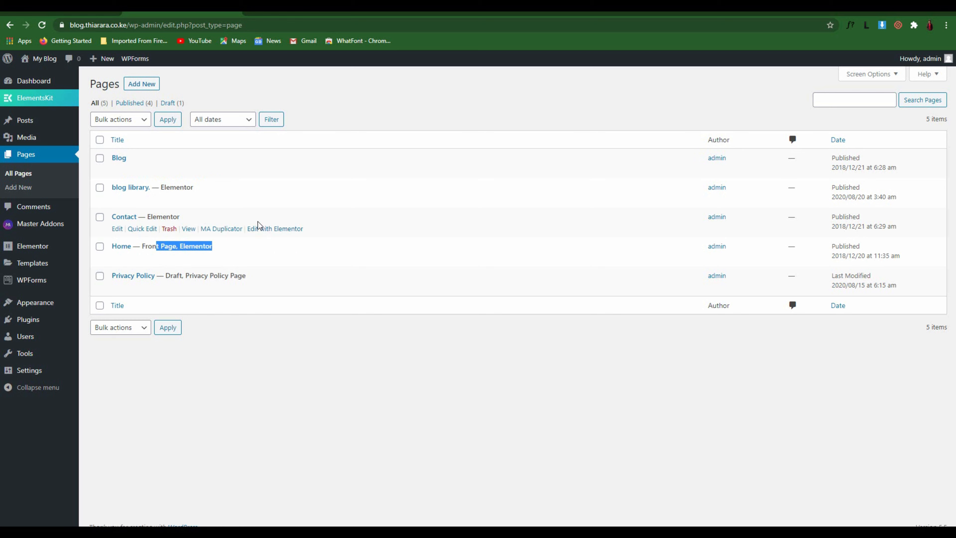
click(275, 229)
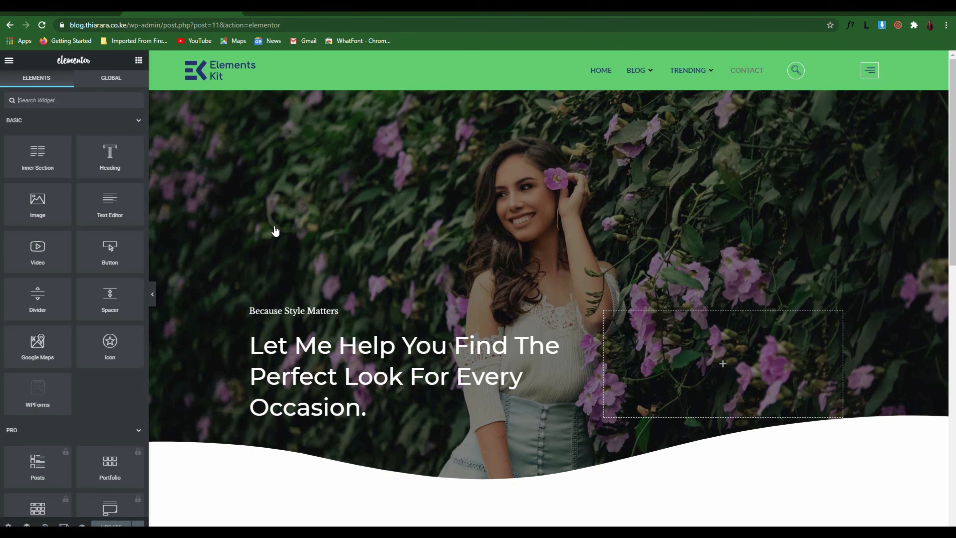
Open the Master Addons template library from the empty section below the contact form, and close it
scroll(420, 301, down, 15)
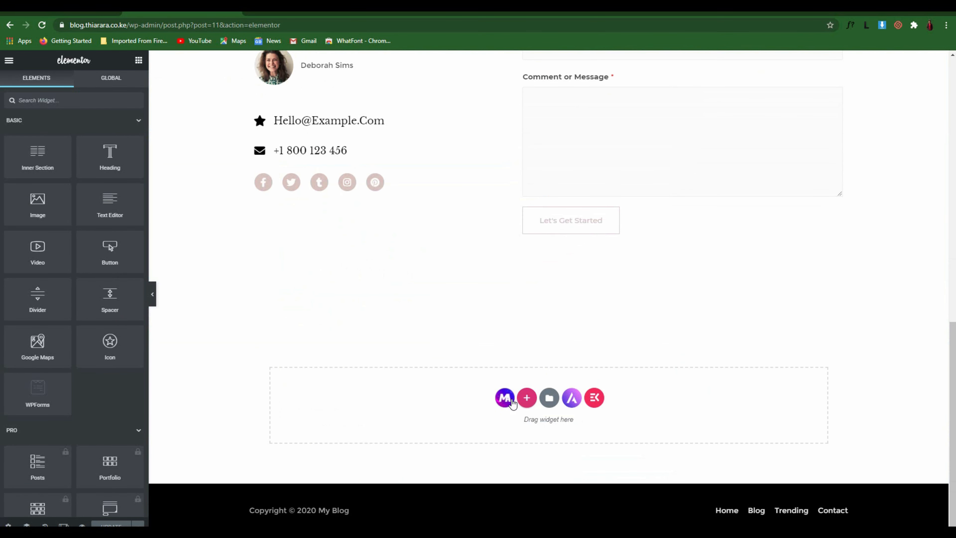
click(505, 397)
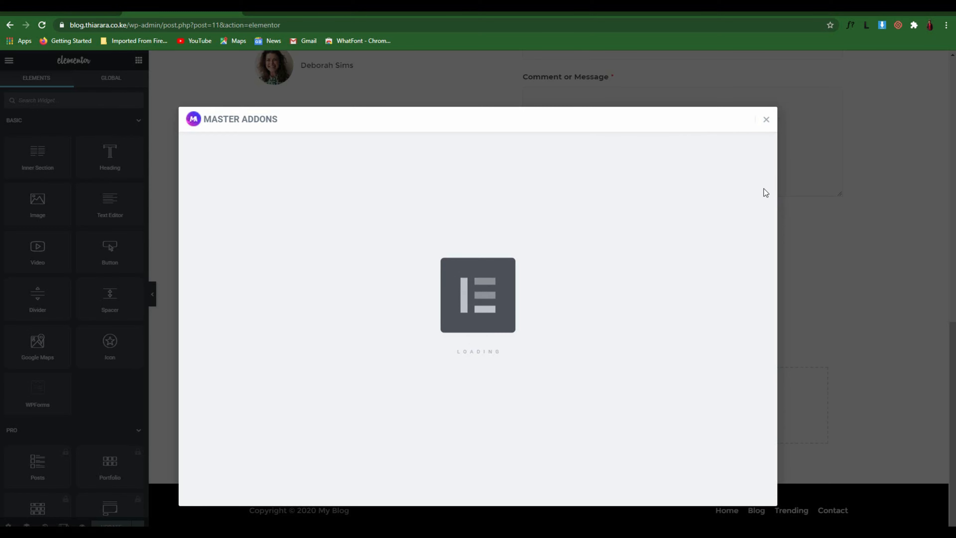
click(766, 119)
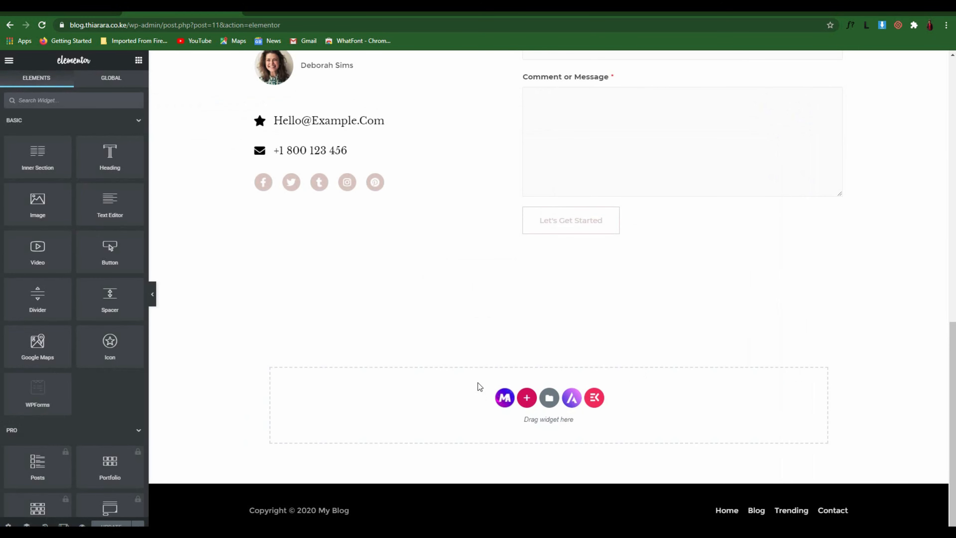
Search the widgets for "bus" and place the MA Business Hours widget in the empty column beside the hero heading
scroll(489, 384, up, 10)
scroll(672, 371, up, 2)
scroll(671, 312, down, 3)
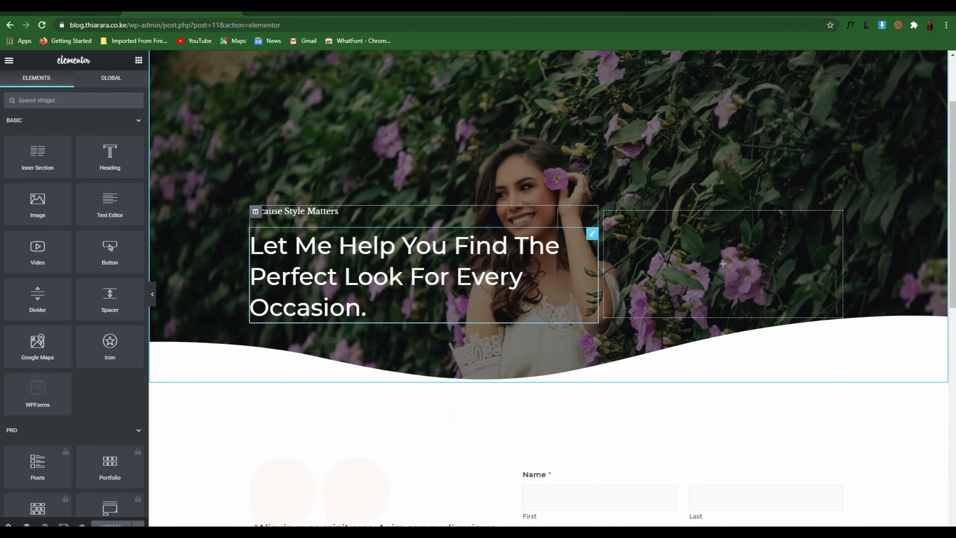
click(78, 100)
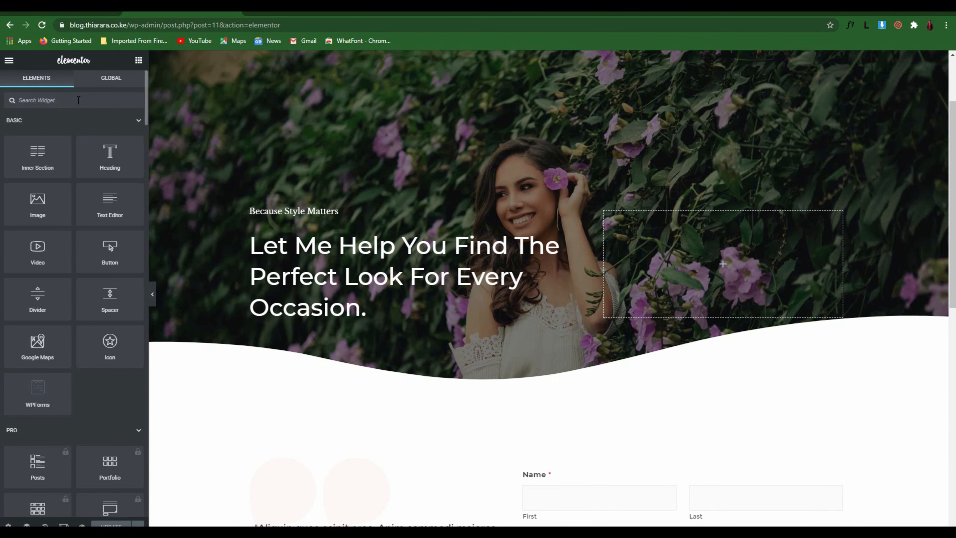
text(bus)
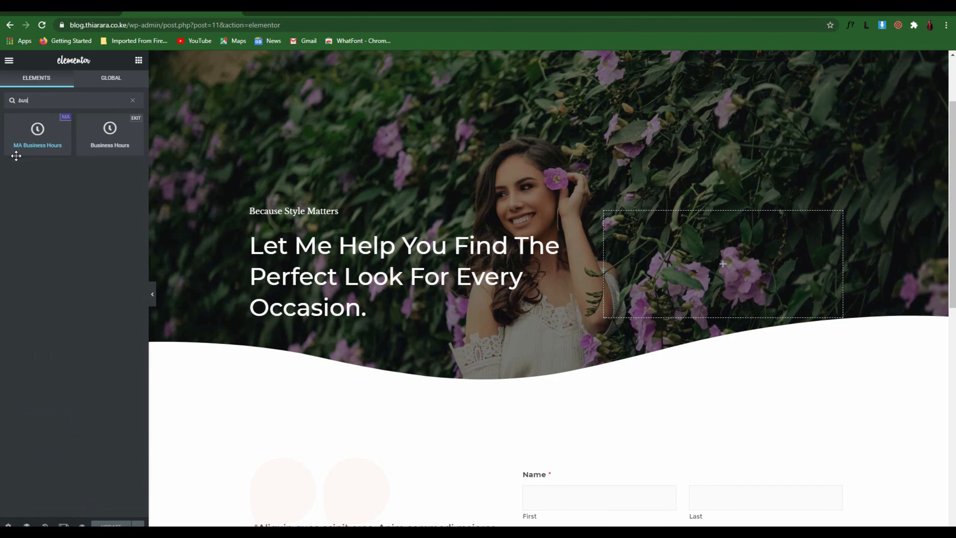
click(27, 142)
drag(26, 142, 743, 265)
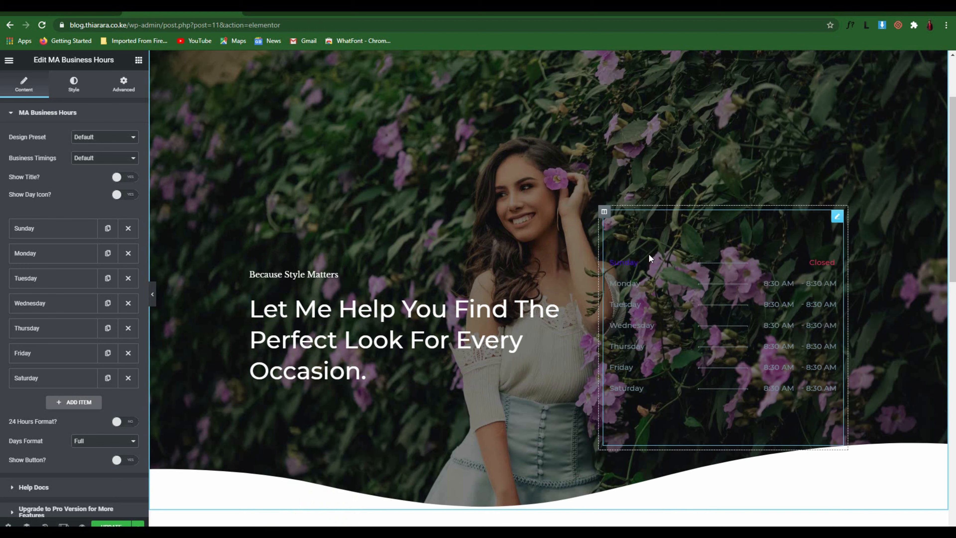
Set the background colour of the column holding the business hours to white (#FFFFFF)
click(604, 212)
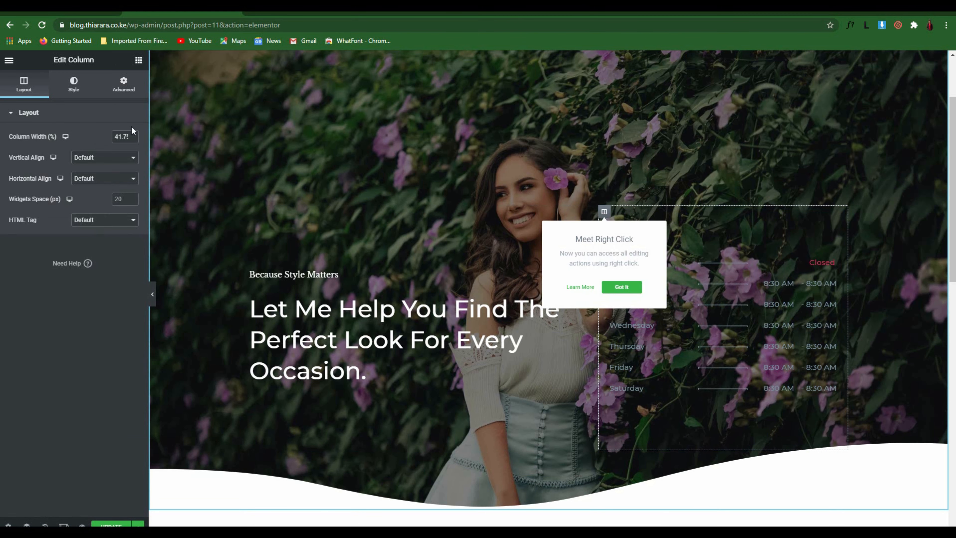
click(74, 83)
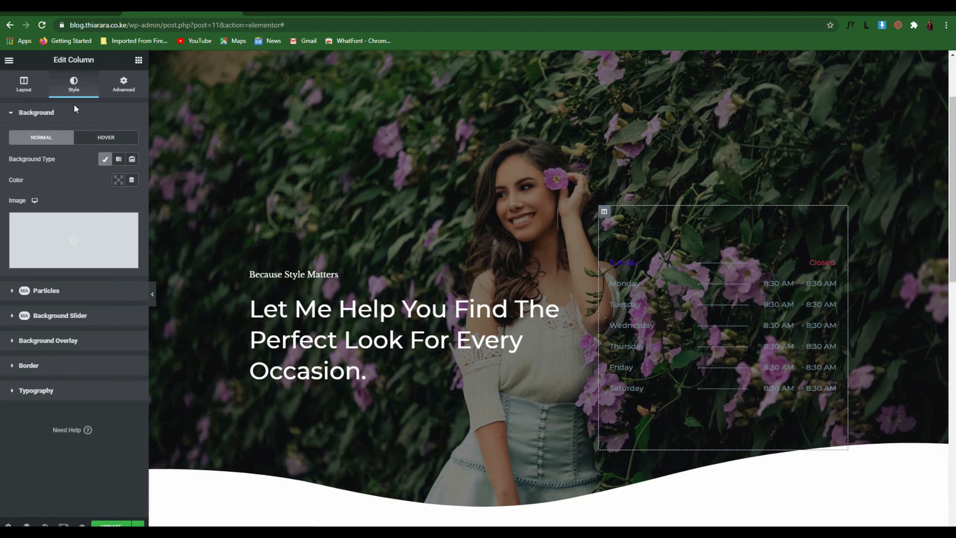
click(119, 181)
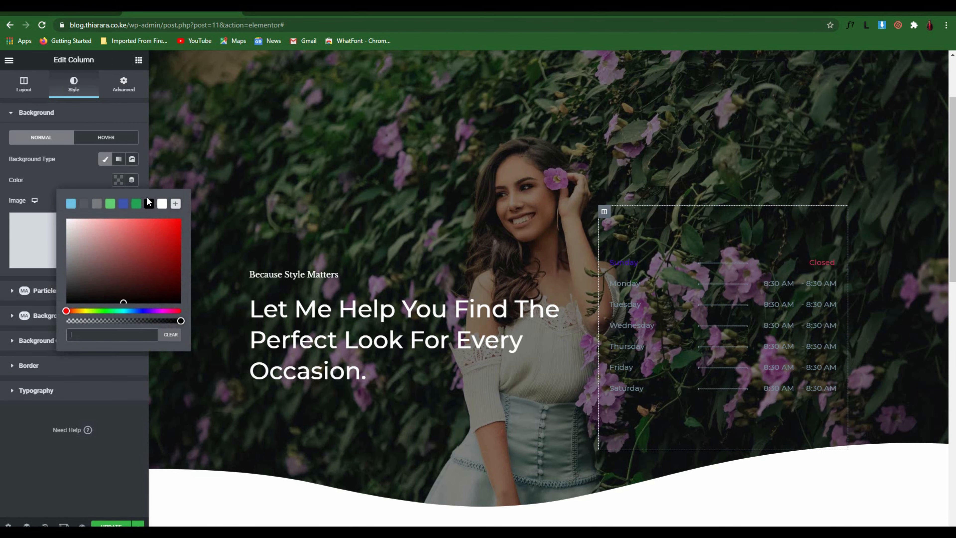
click(123, 203)
click(110, 204)
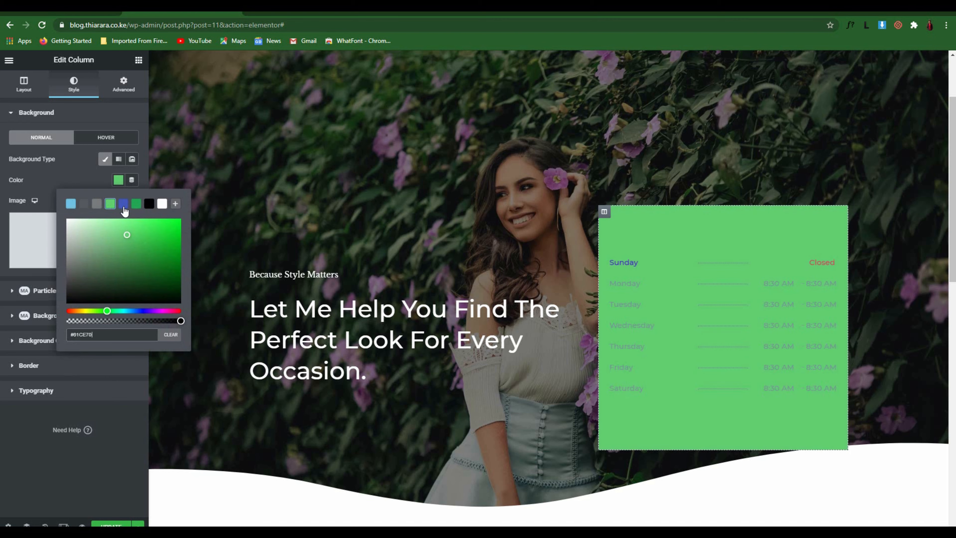
click(162, 205)
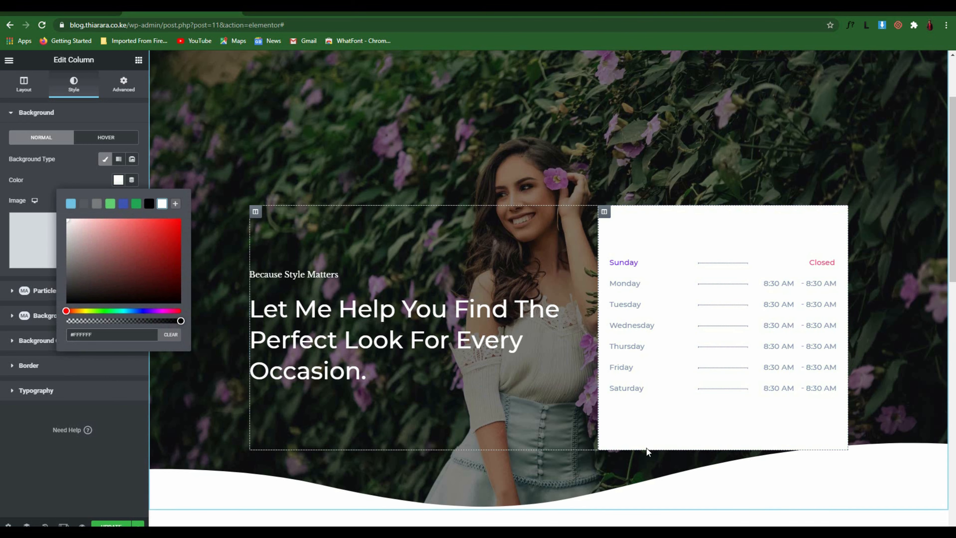
scroll(521, 399, down, 3)
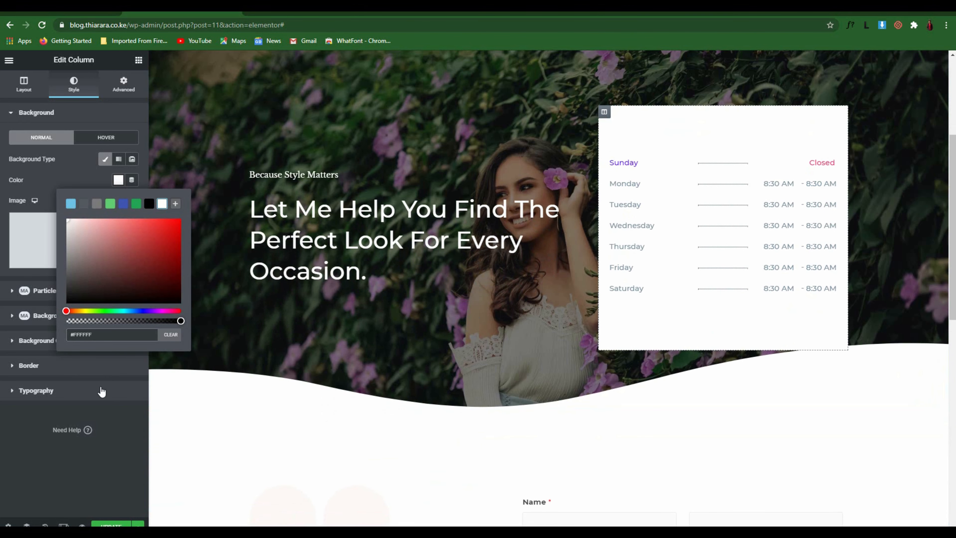
click(113, 429)
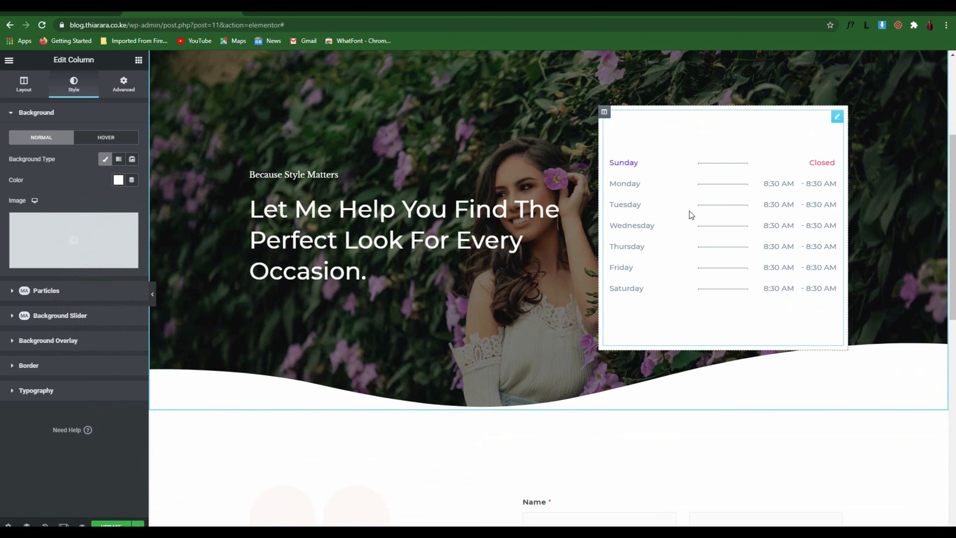
Select the business hours widget, dismiss the right-click tip, and set its design preset to Solid Background
click(768, 168)
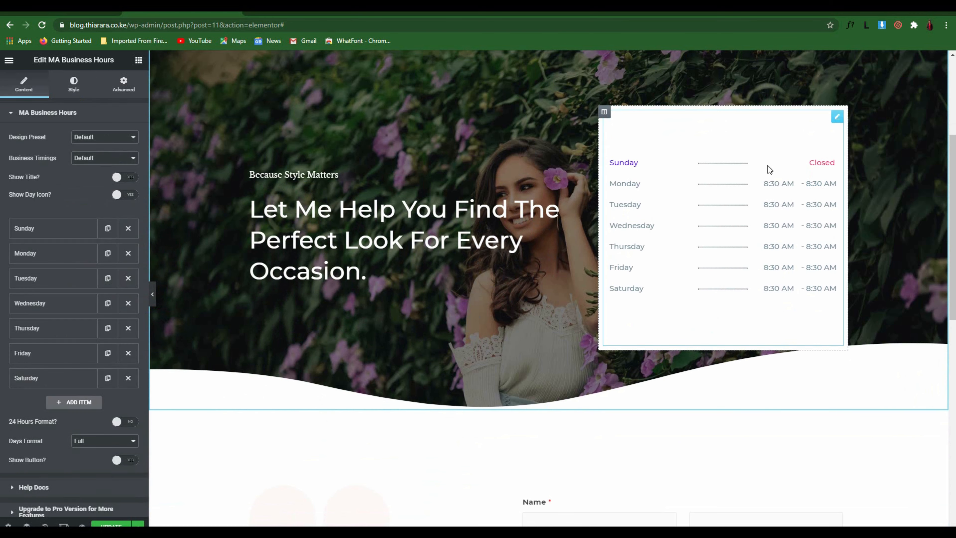
click(837, 119)
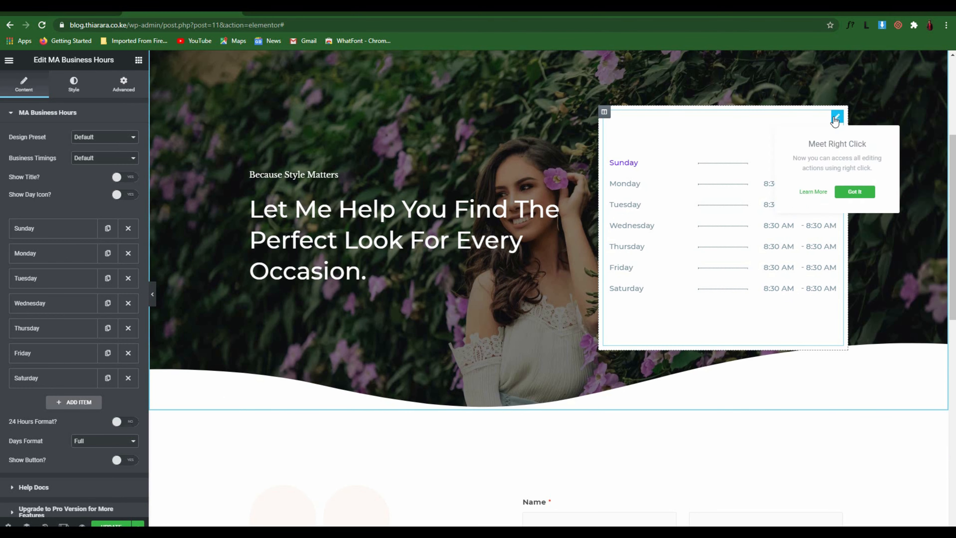
click(854, 192)
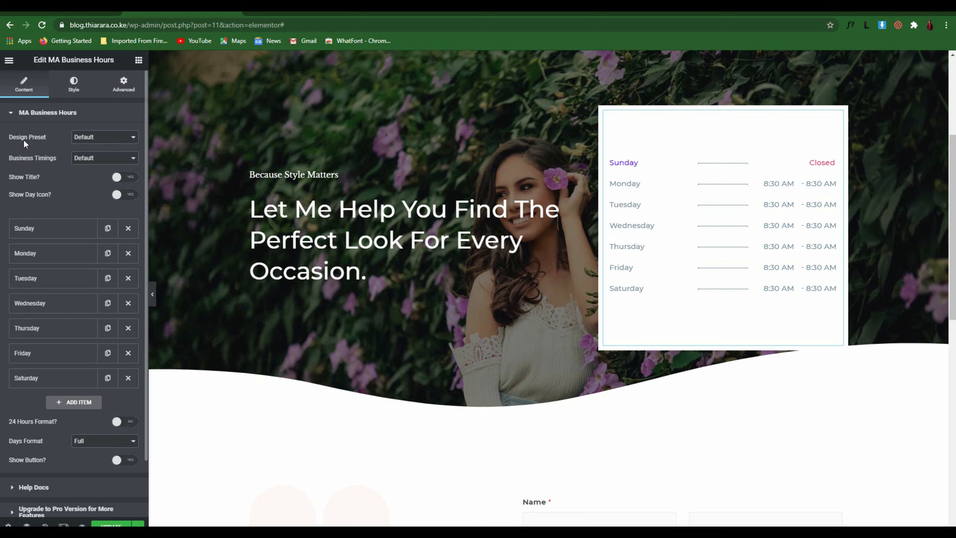
click(106, 142)
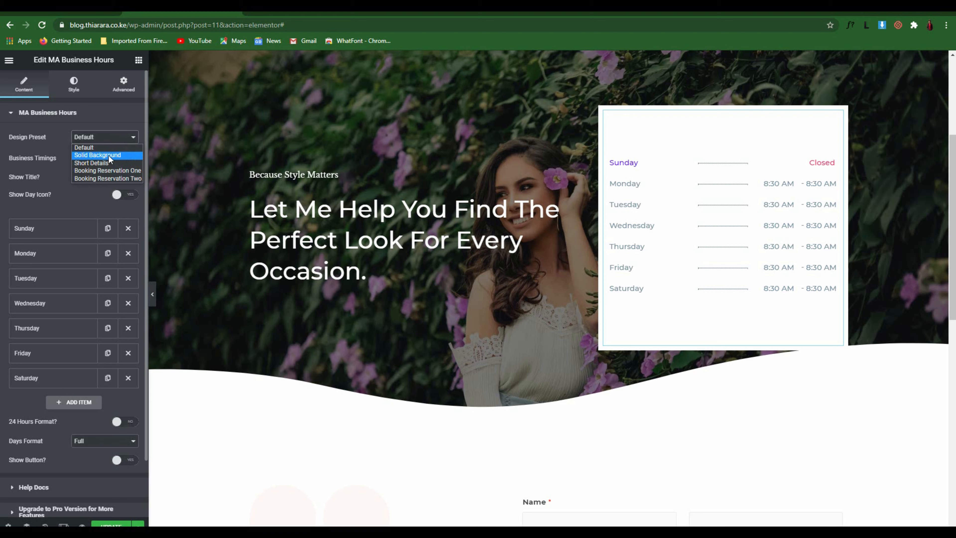
click(109, 156)
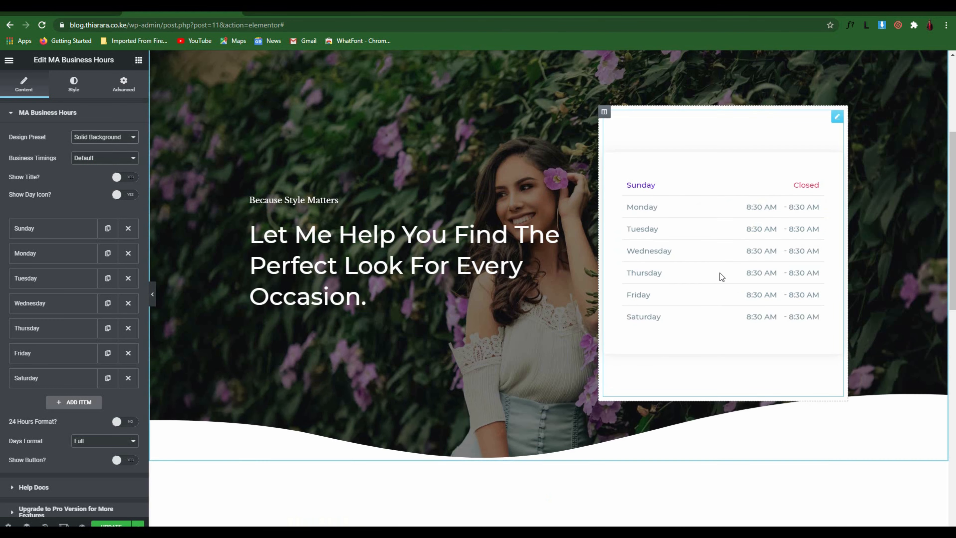
scroll(712, 301, down, 2)
scroll(704, 284, up, 2)
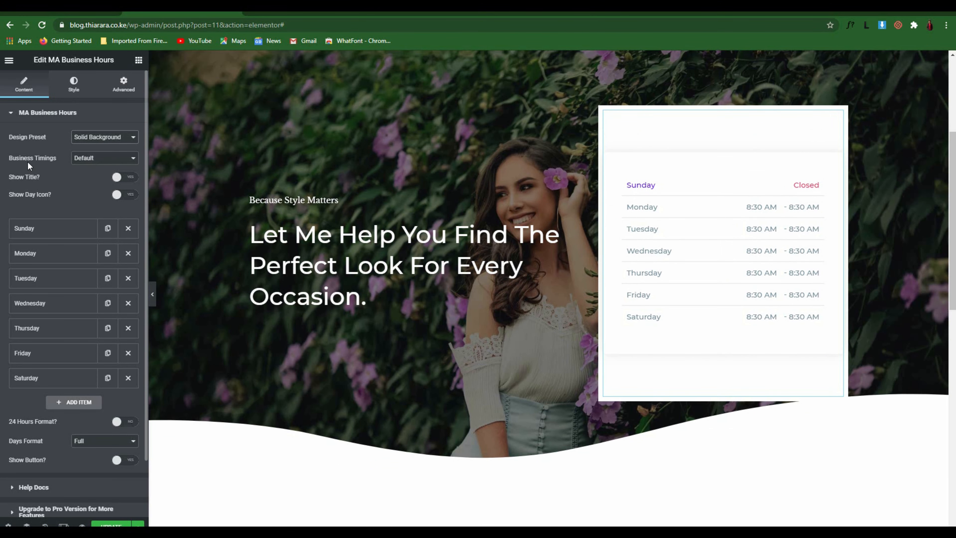
Try the Custom Table option for the widget's business timings and return the setting to Default
click(91, 159)
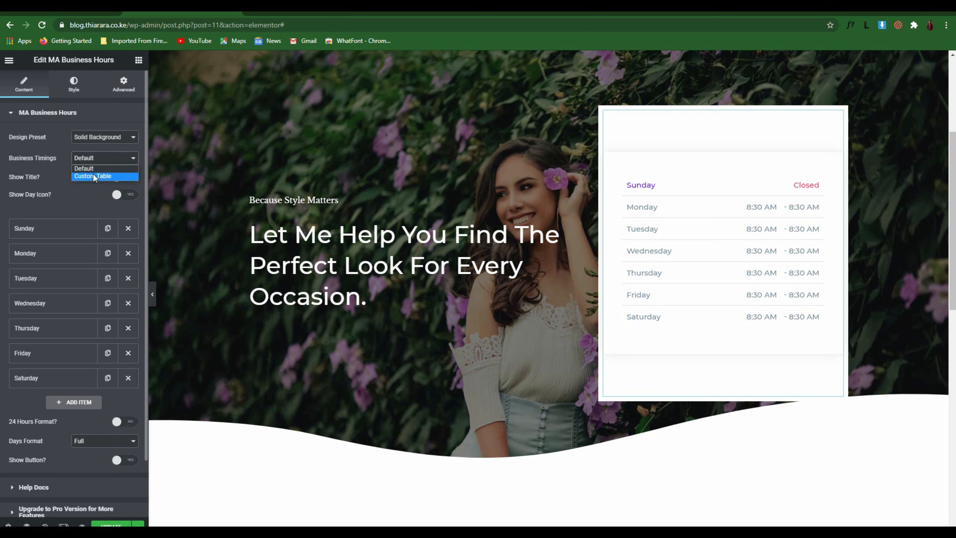
click(93, 175)
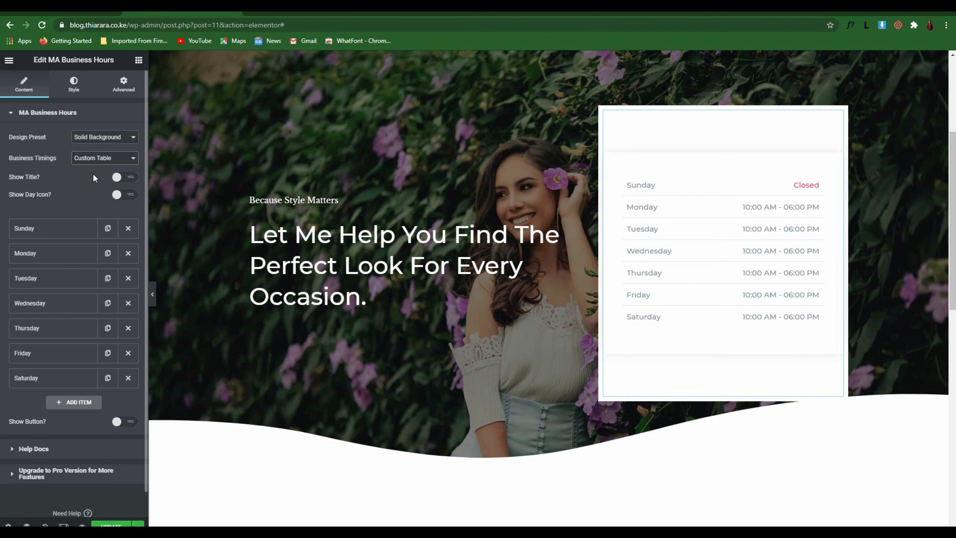
click(113, 157)
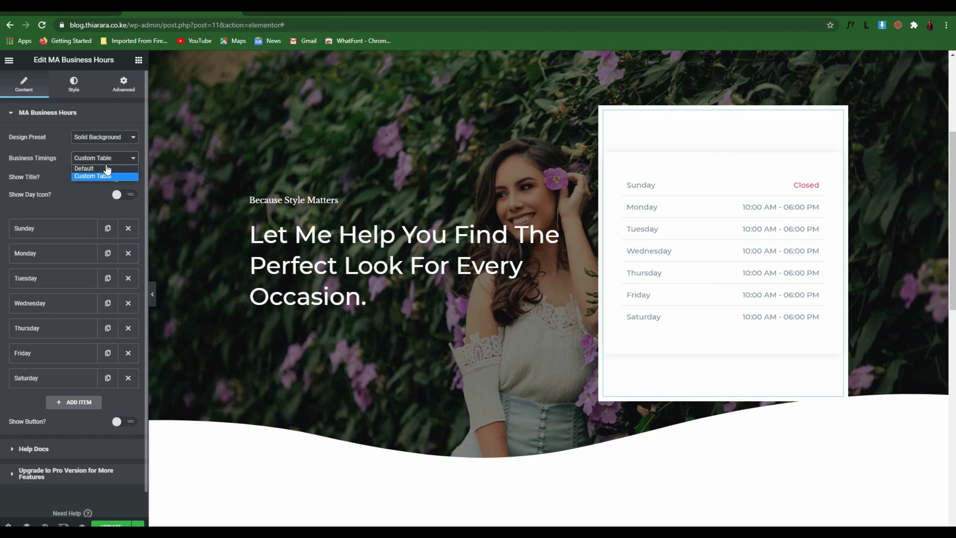
click(98, 166)
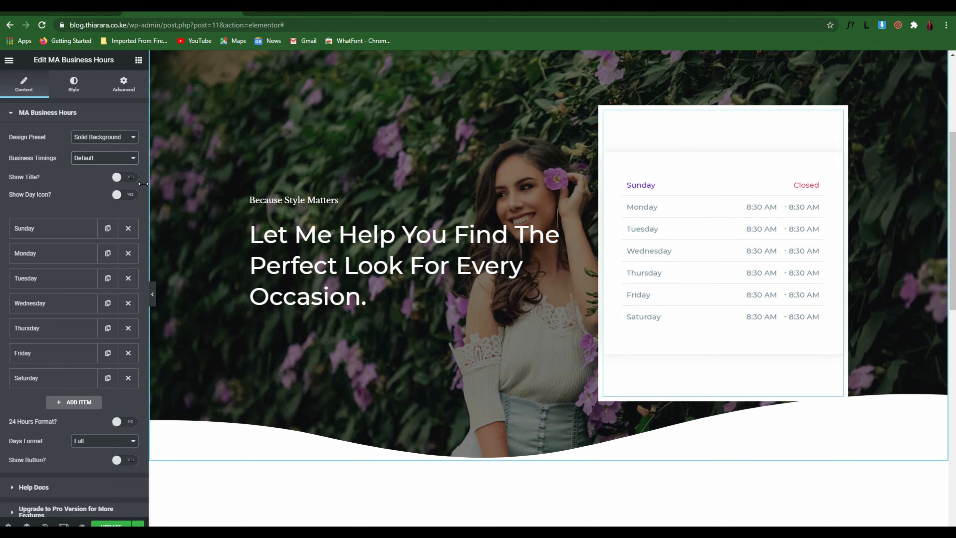
Show the widget's table title with the text "Booking Hour" and turn on the day icons
click(126, 178)
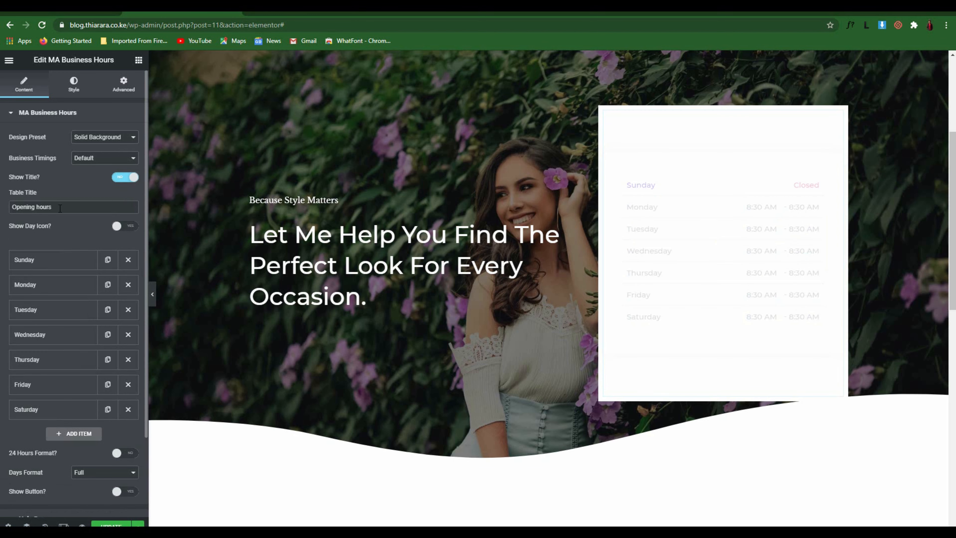
drag(59, 208, 37, 211)
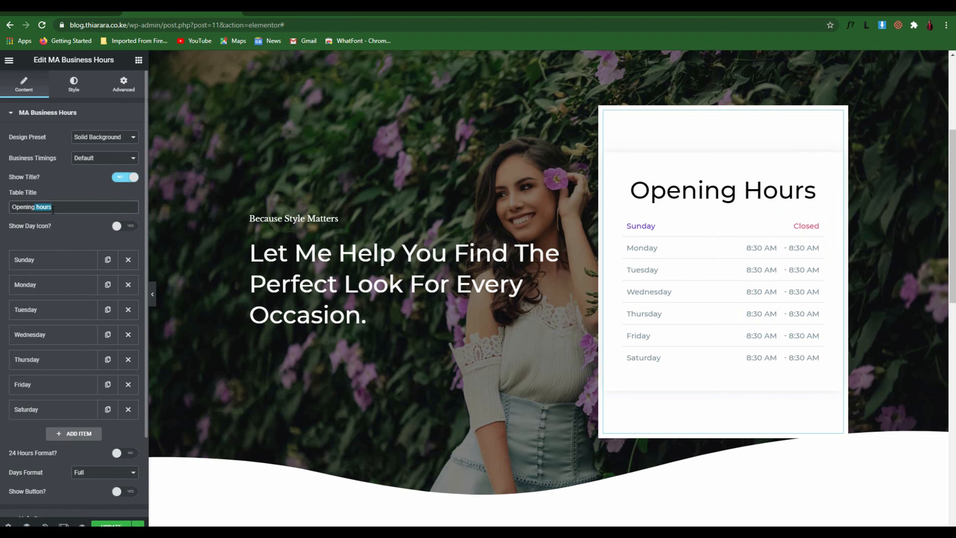
key(ctrl+a)
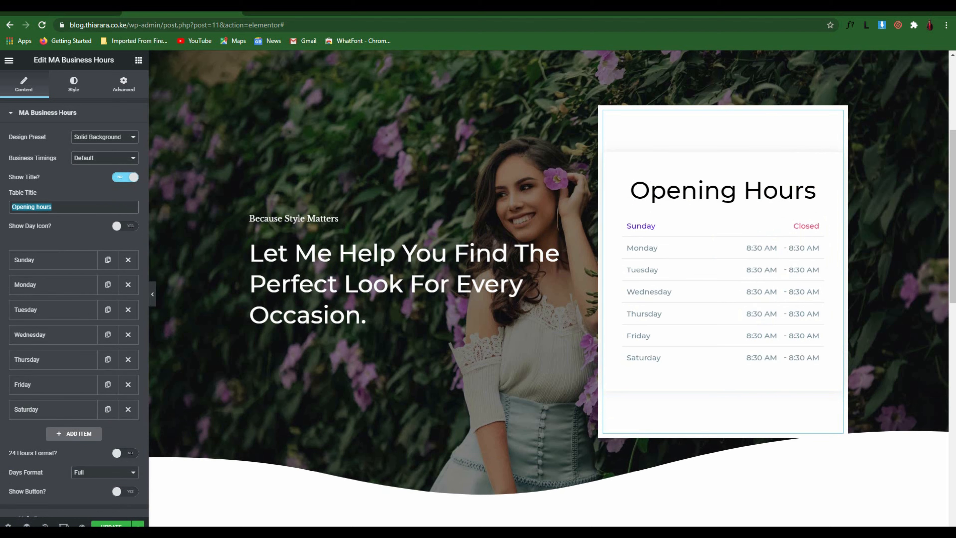
text(Bo)
text(okk)
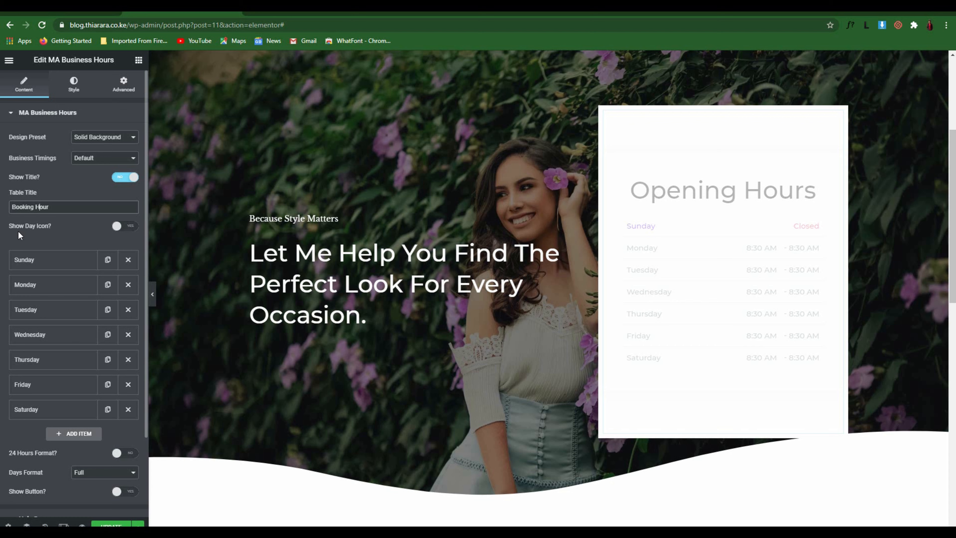
click(134, 230)
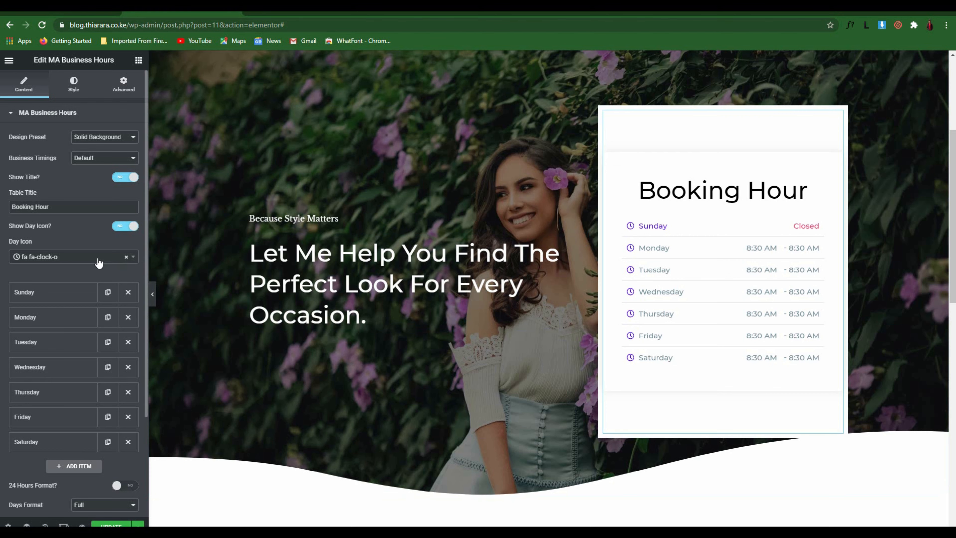
Try the fa-drivers-license-o day icon for the business hours and restore the fa-clock-o icon
click(132, 259)
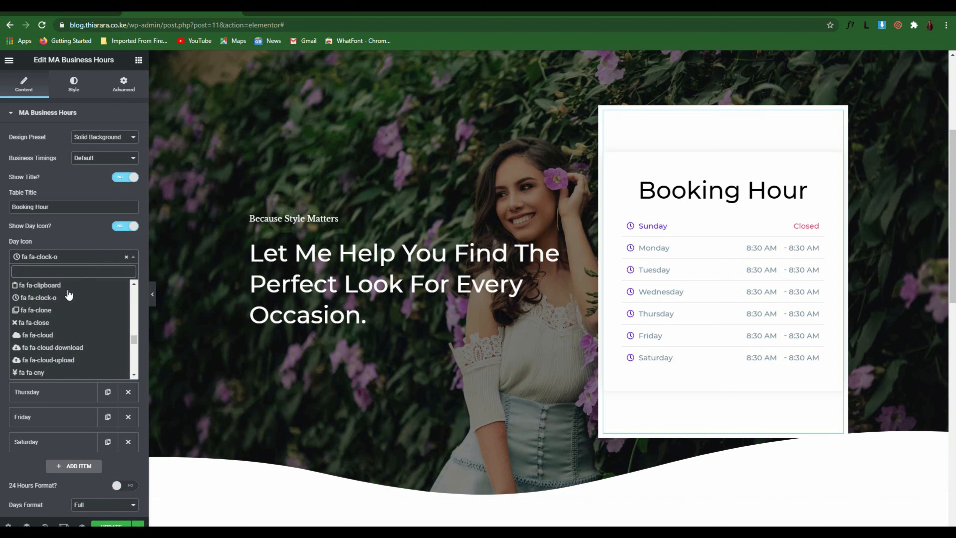
scroll(68, 295, down, 5)
scroll(77, 333, down, 5)
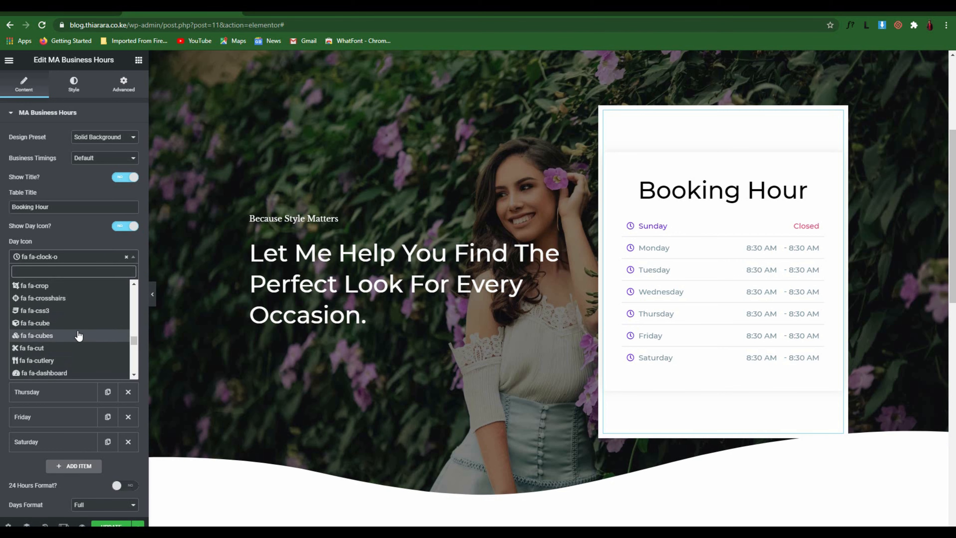
scroll(78, 335, down, 5)
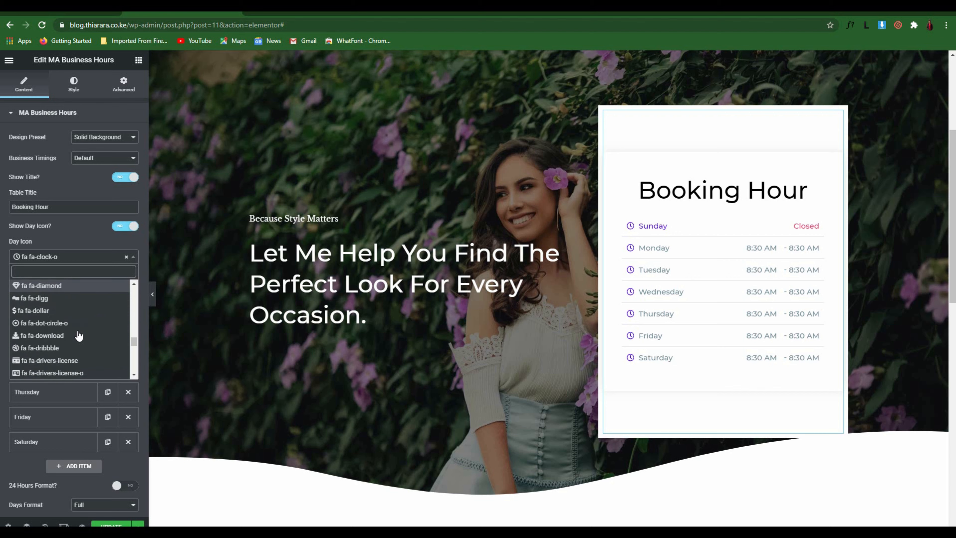
scroll(80, 333, down, 2)
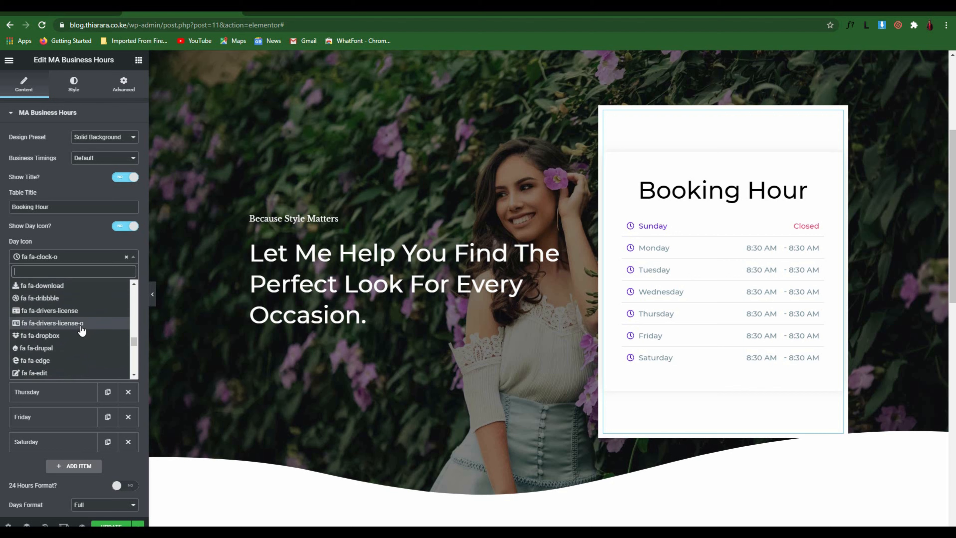
click(81, 325)
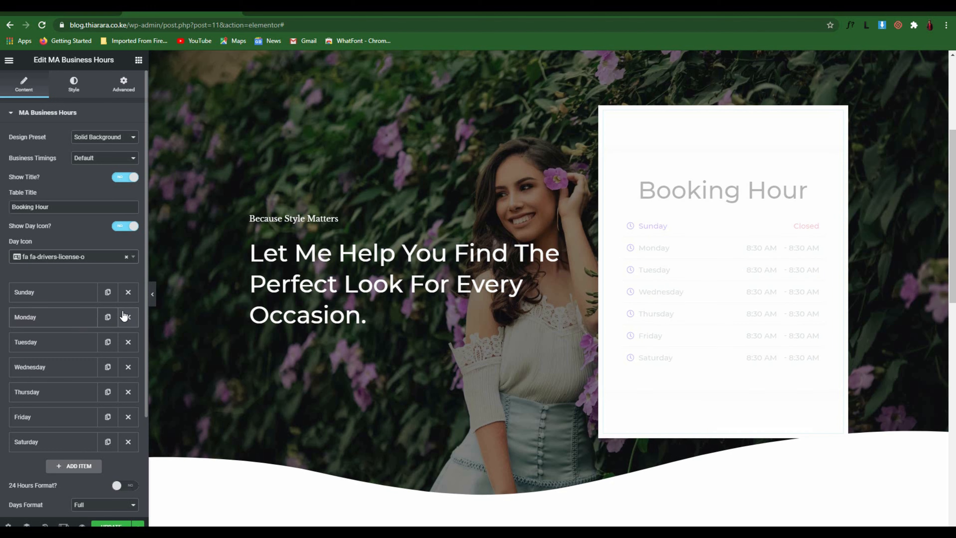
click(102, 258)
scroll(59, 299, up, 10)
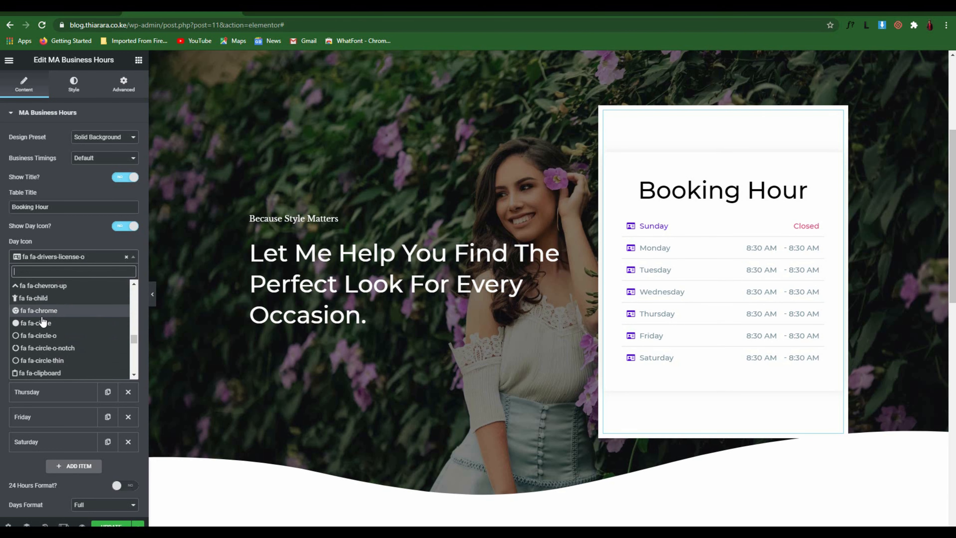
scroll(59, 290, down, 2)
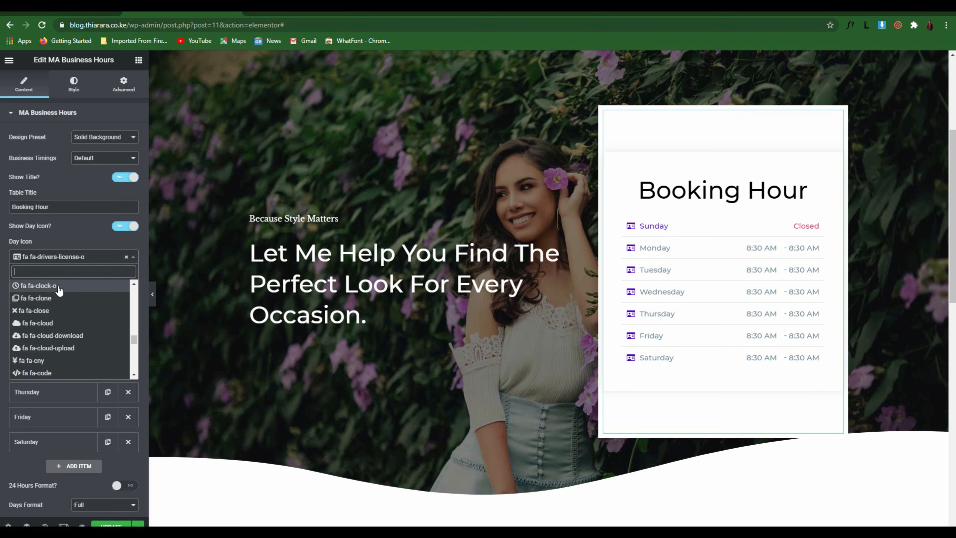
click(59, 286)
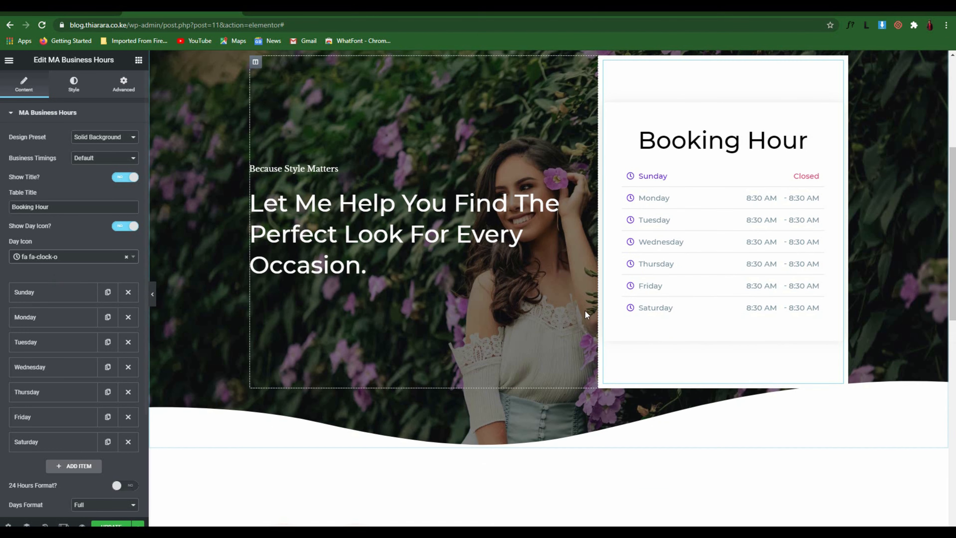
scroll(587, 315, up, 2)
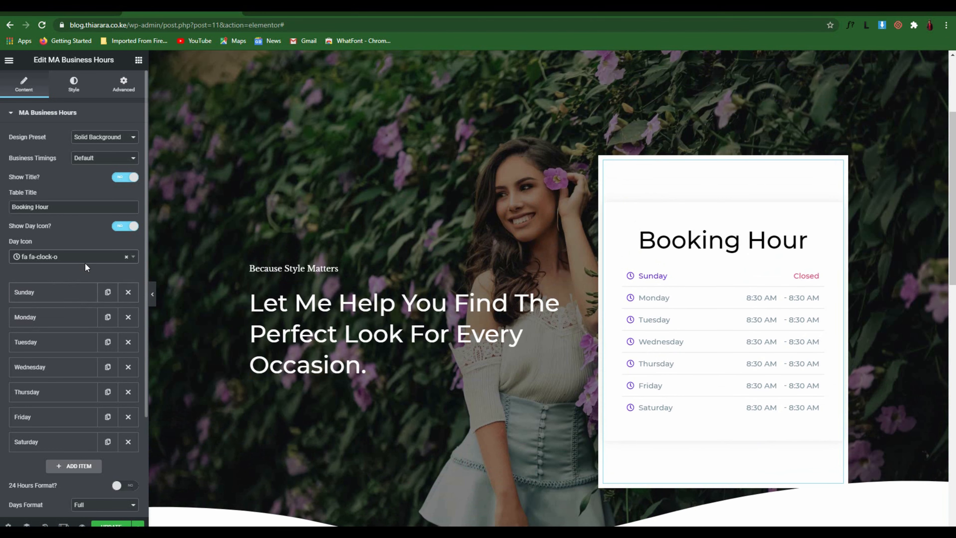
Expand the Sunday entry and toggle its Closed and Highlight options, returning each to its original setting
click(60, 293)
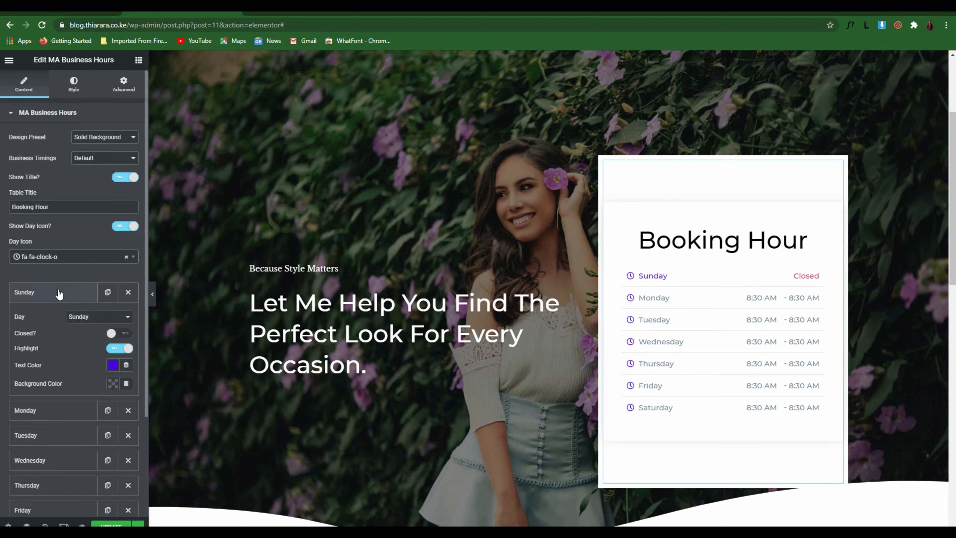
click(123, 335)
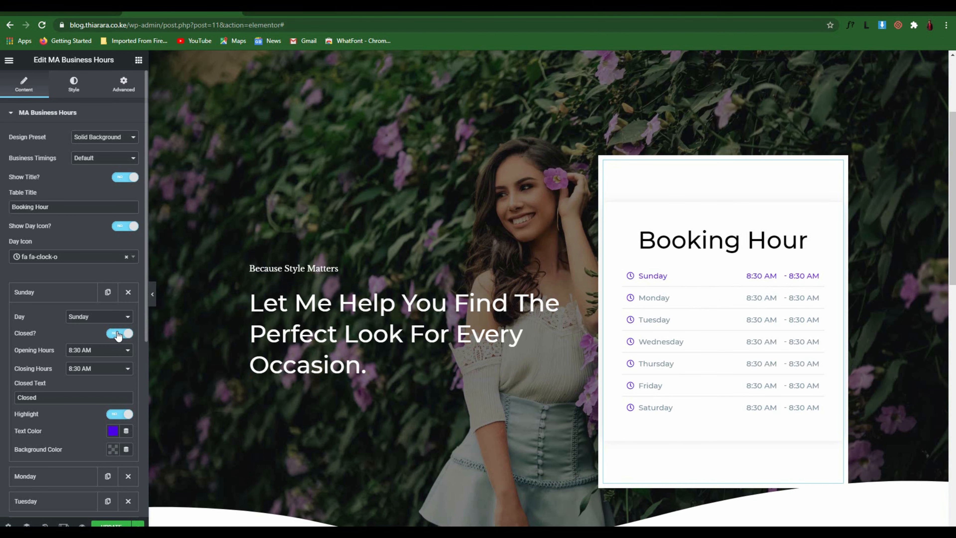
click(118, 334)
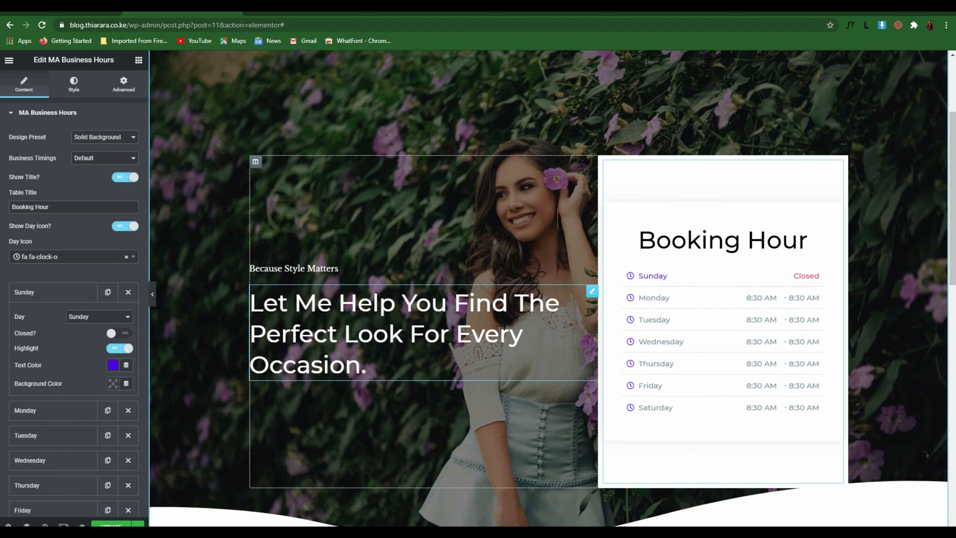
click(116, 348)
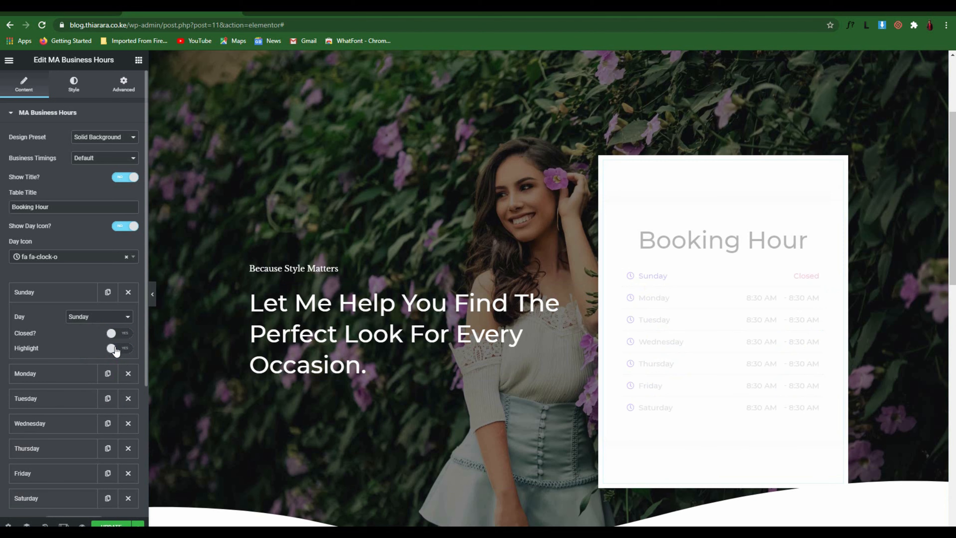
scroll(118, 306, down, 1)
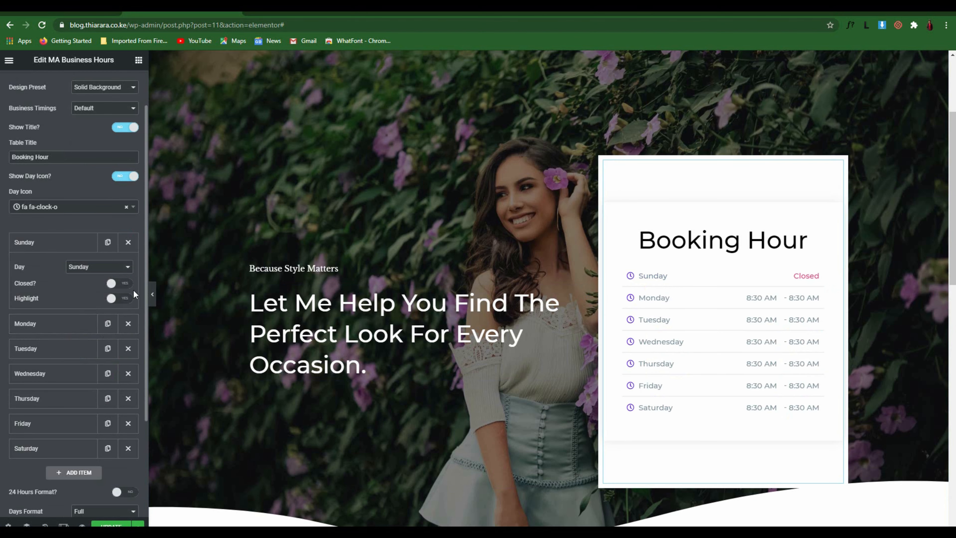
click(127, 299)
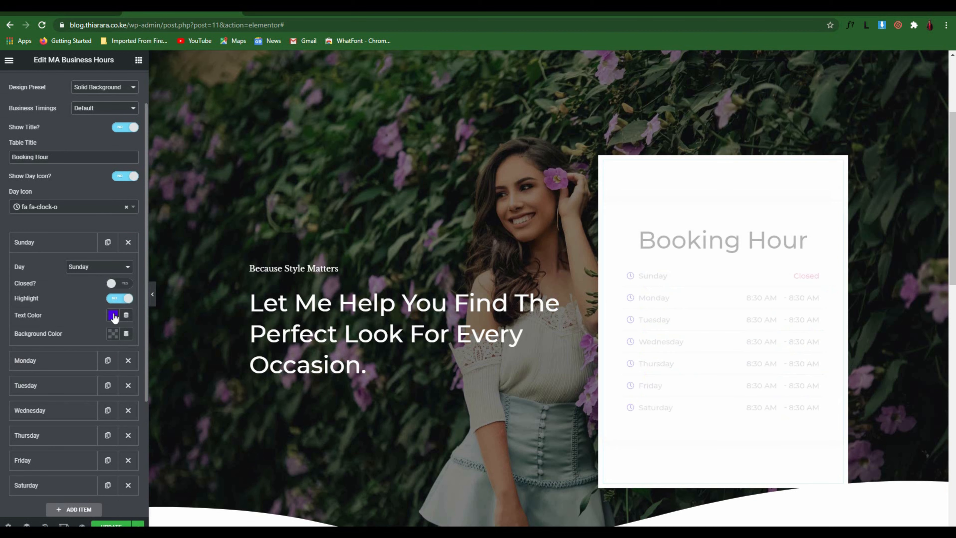
Set the highlighted Sunday entry's text colour to red (#E70015) and its background colour to black (#000000)
click(113, 317)
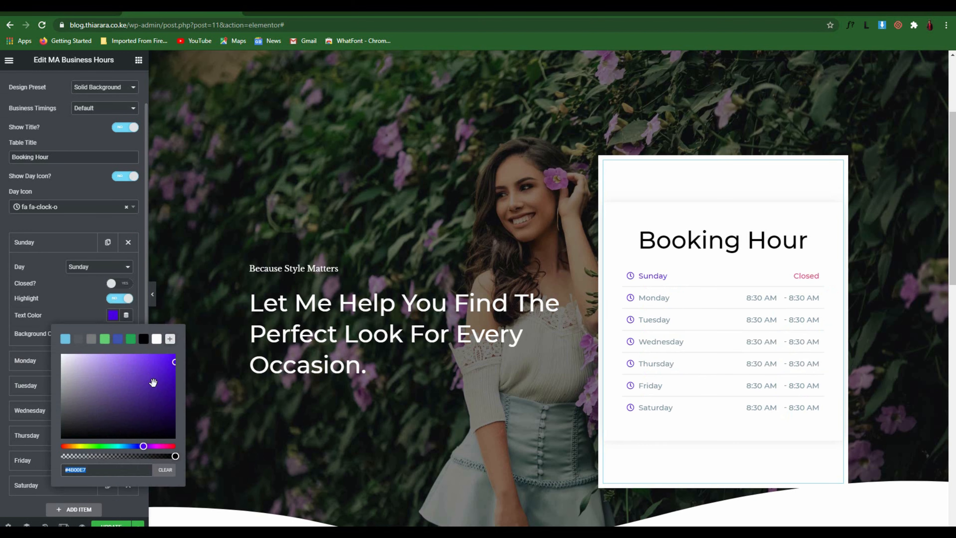
drag(81, 445, 175, 452)
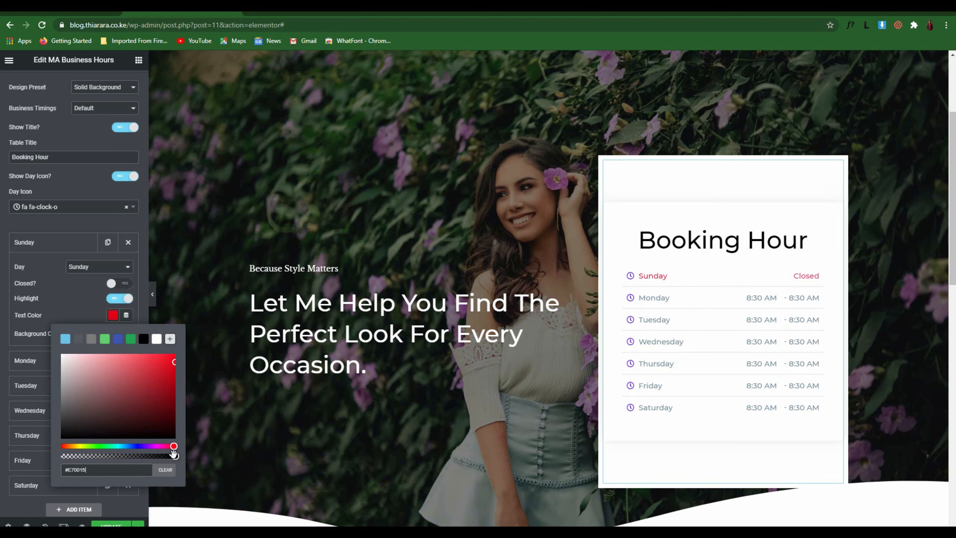
click(84, 302)
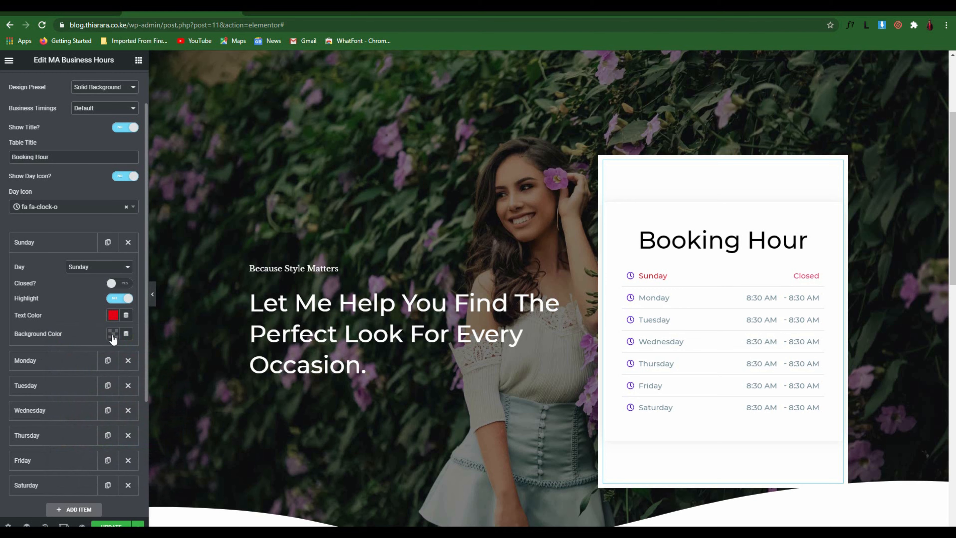
click(113, 333)
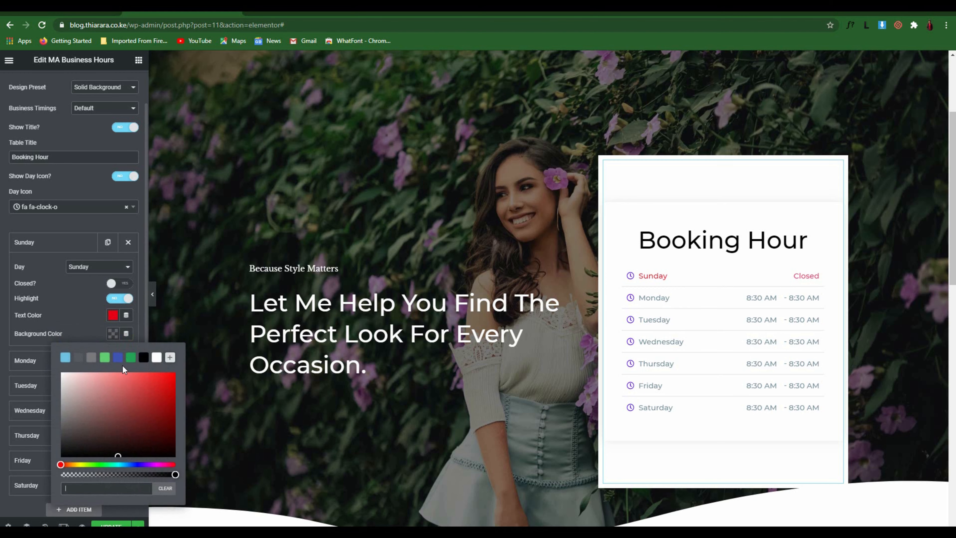
click(144, 357)
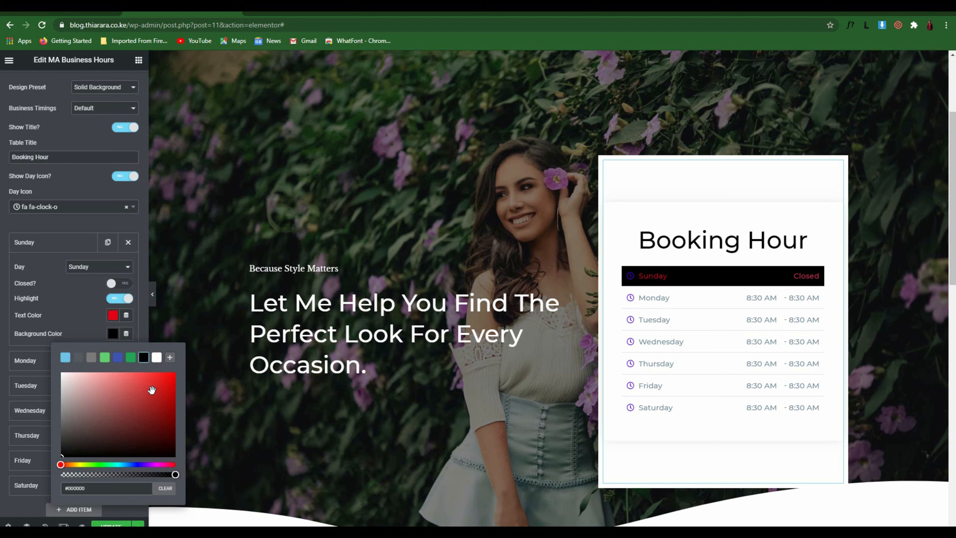
Try white as the text colour of the highlighted Sunday entry
click(113, 315)
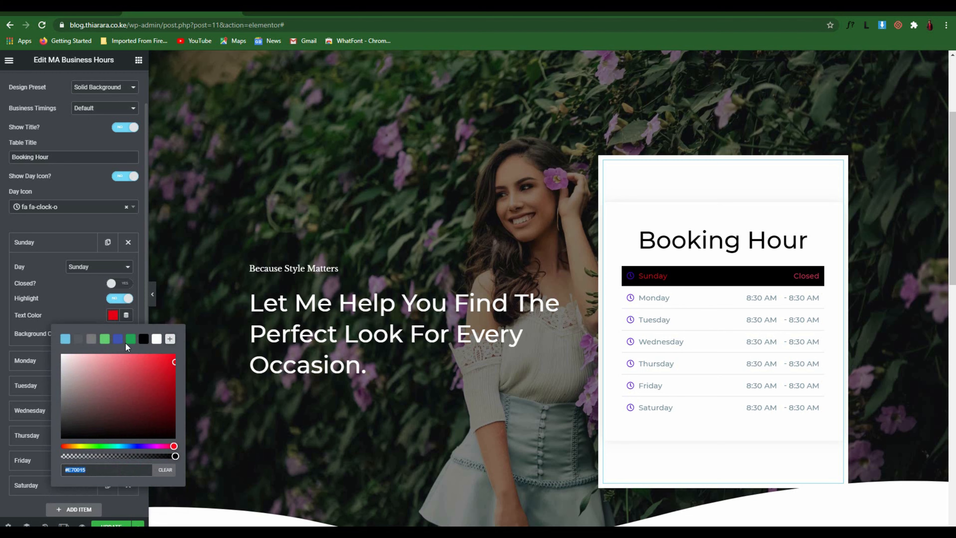
click(157, 339)
click(93, 305)
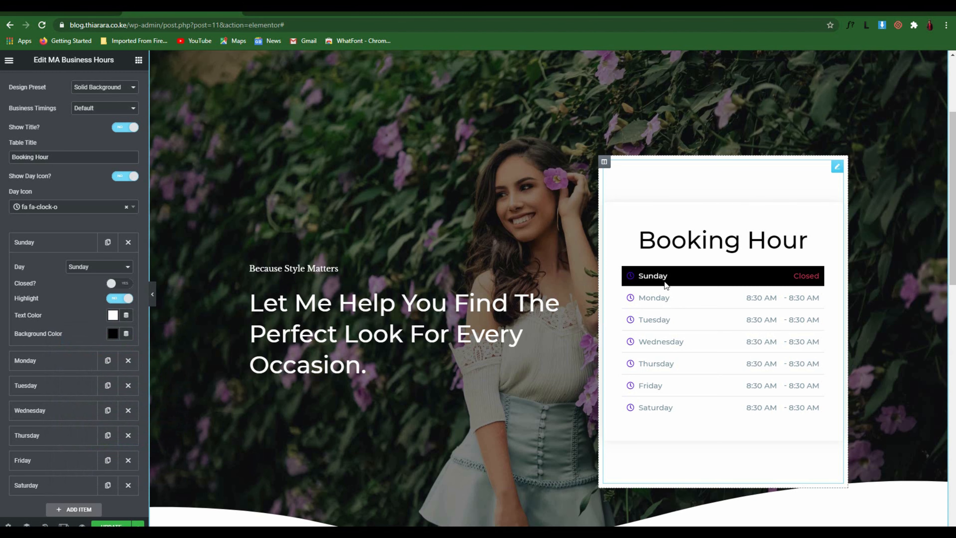
Set the highlighted Sunday entry's background colour to light blue (#6EC1E4) and its text colour to black (#000000)
click(112, 333)
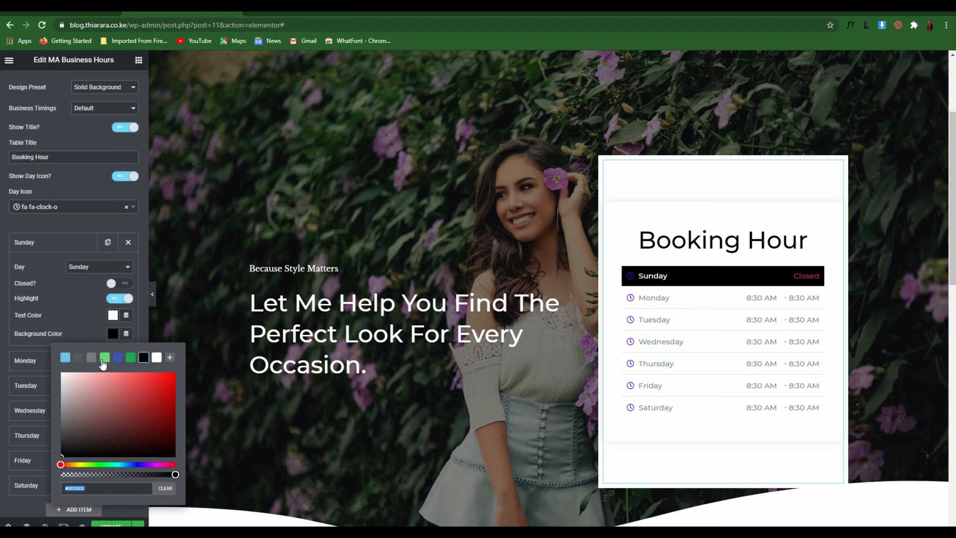
click(66, 358)
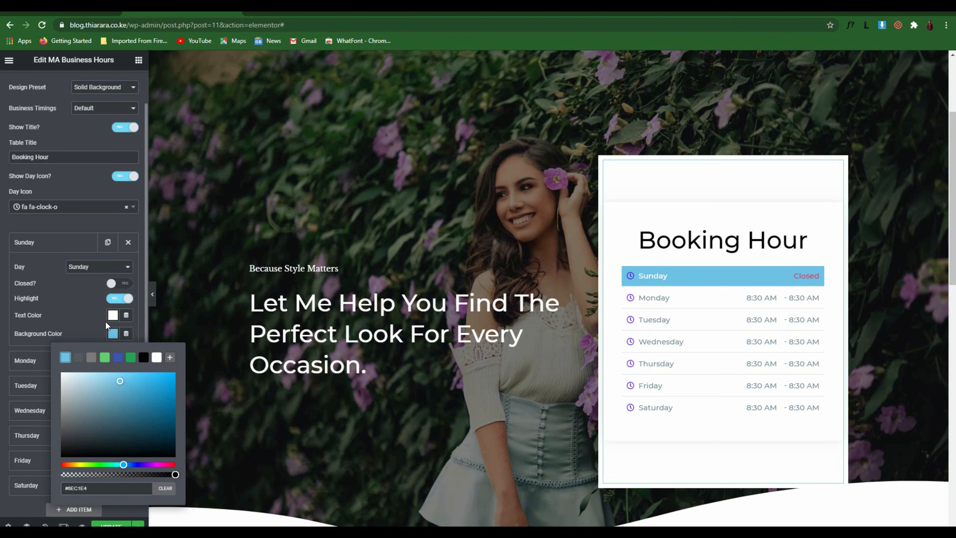
click(113, 316)
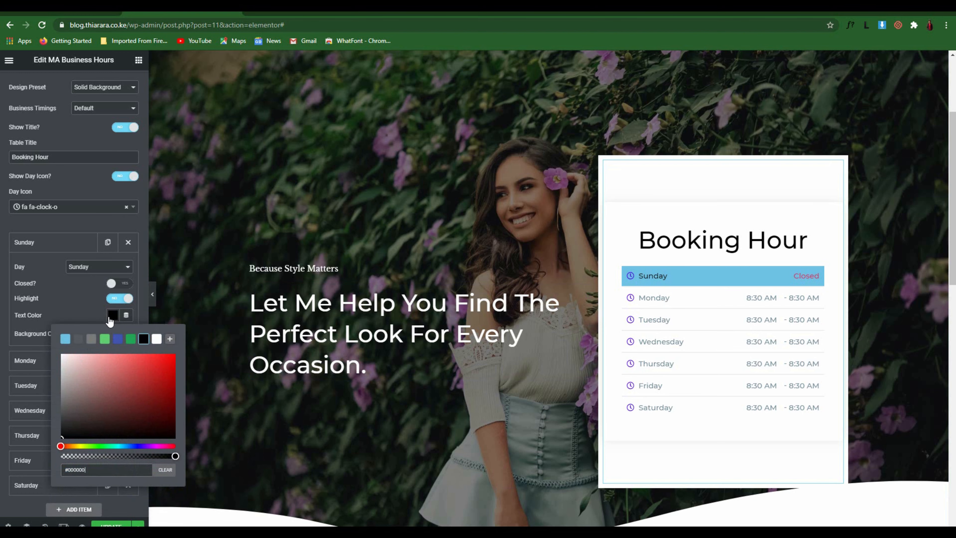
click(99, 305)
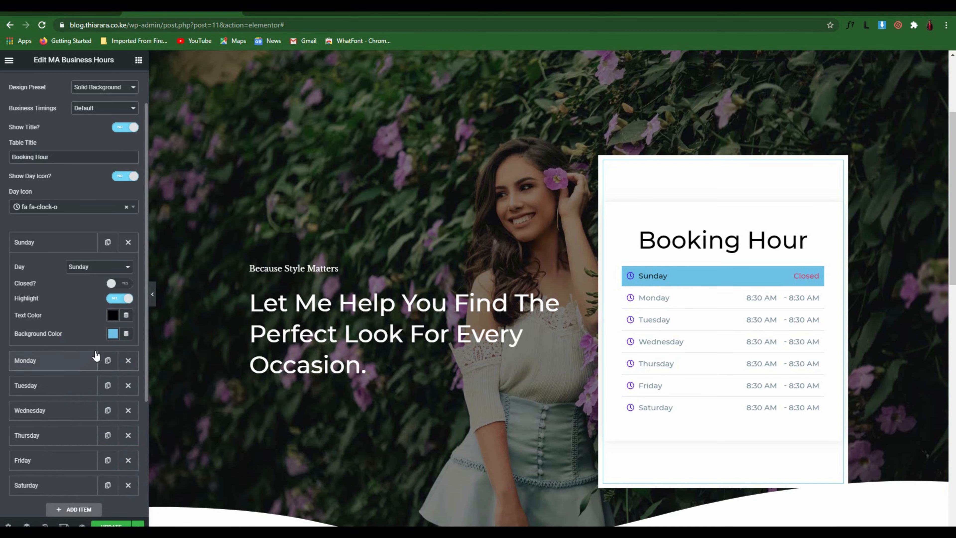
Move the Sunday entry to the end of the day list, below Saturday
scroll(91, 320, down, 3)
click(68, 143)
drag(71, 151, 65, 299)
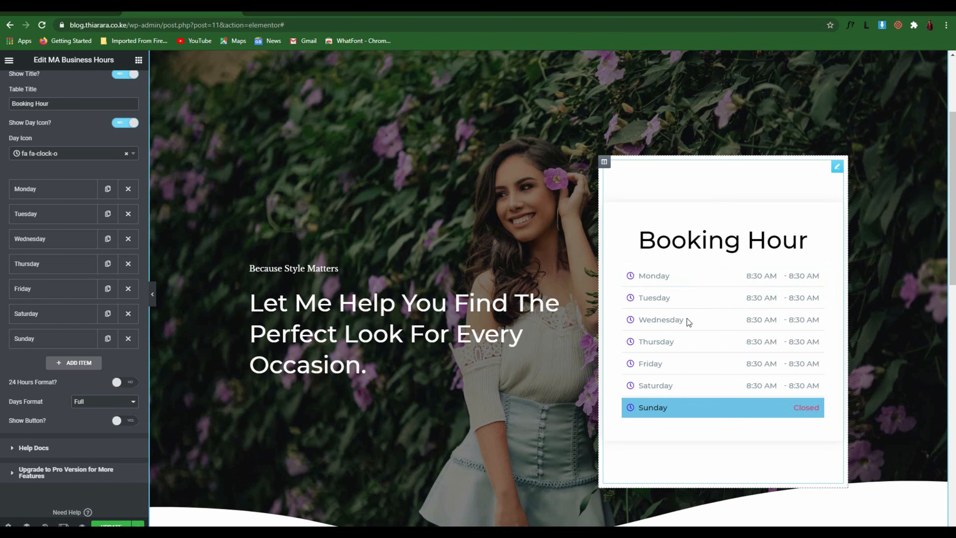
Set the Monday entry's closing hours to 4:00 PM
click(53, 189)
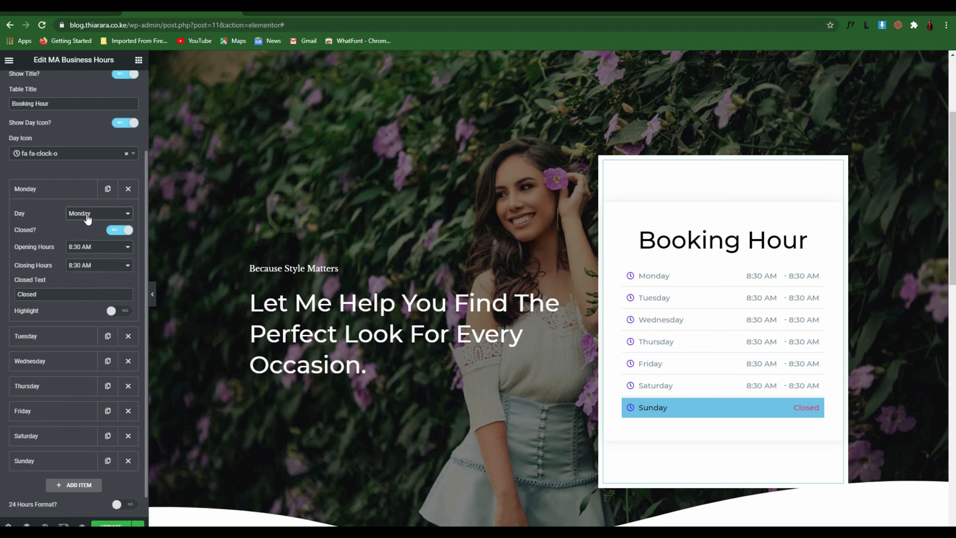
click(97, 248)
click(96, 249)
click(95, 267)
scroll(100, 331, down, 10)
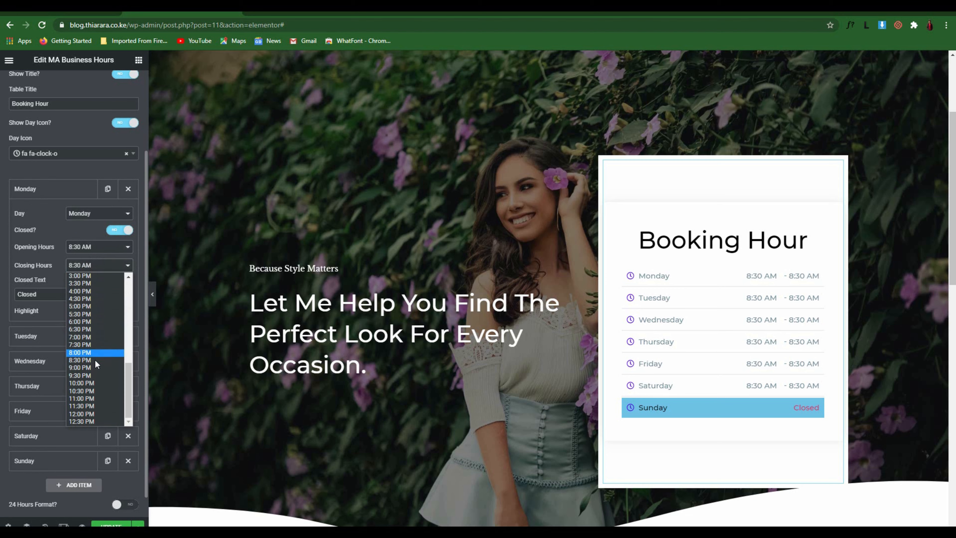
scroll(94, 376, up, 10)
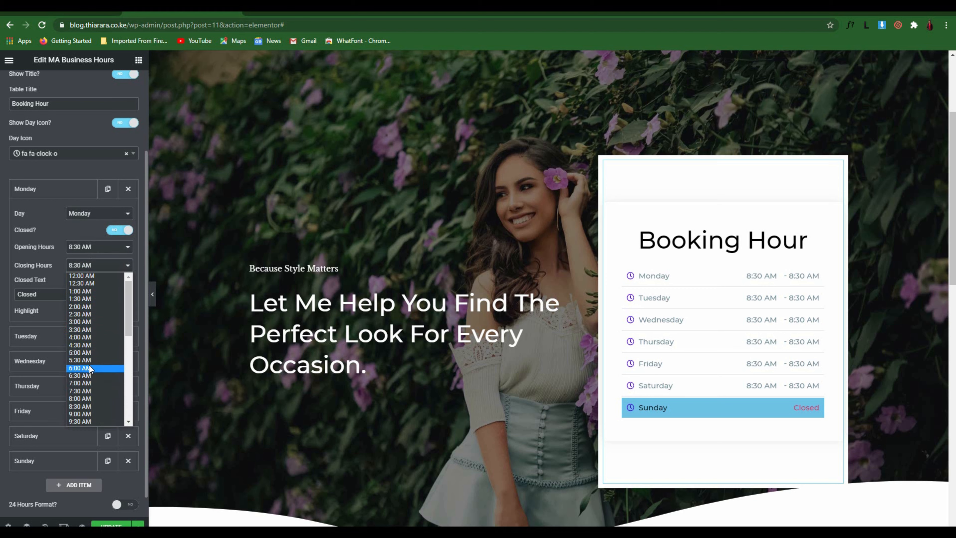
scroll(91, 366, down, 4)
scroll(93, 368, down, 6)
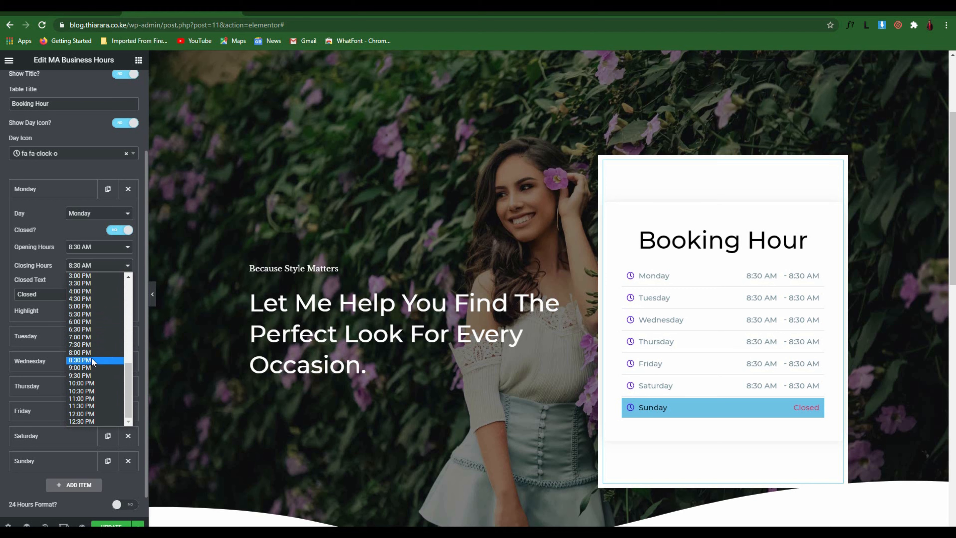
scroll(97, 327, up, 5)
scroll(91, 304, down, 5)
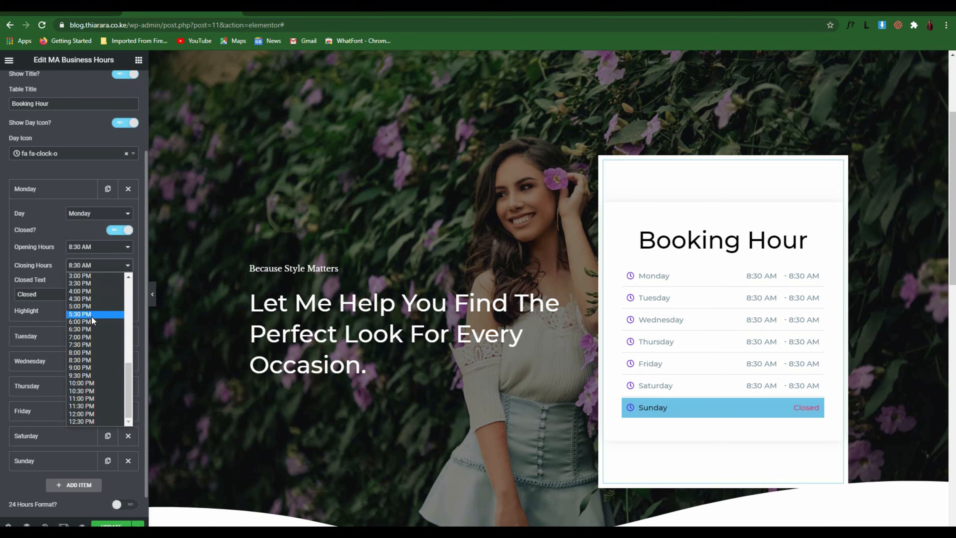
scroll(95, 374, up, 10)
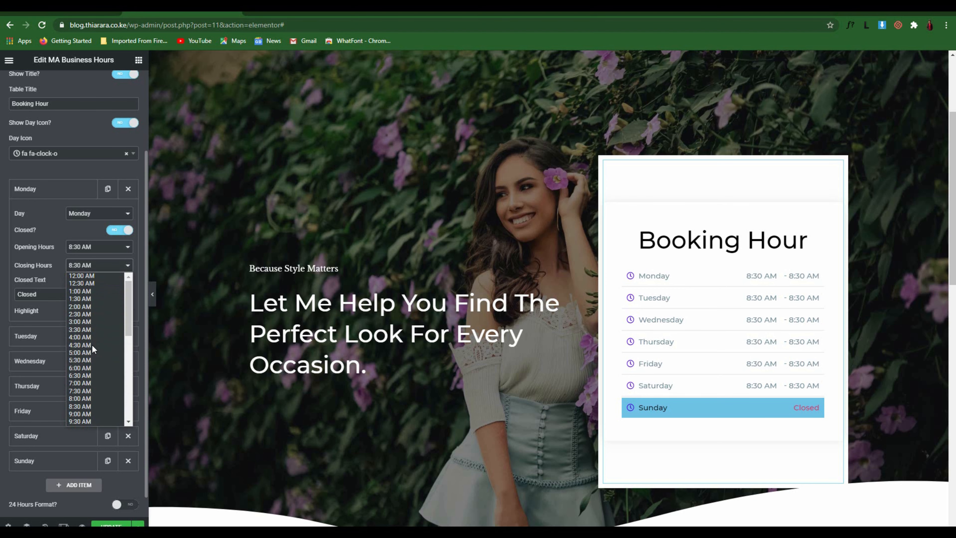
scroll(87, 370, down, 4)
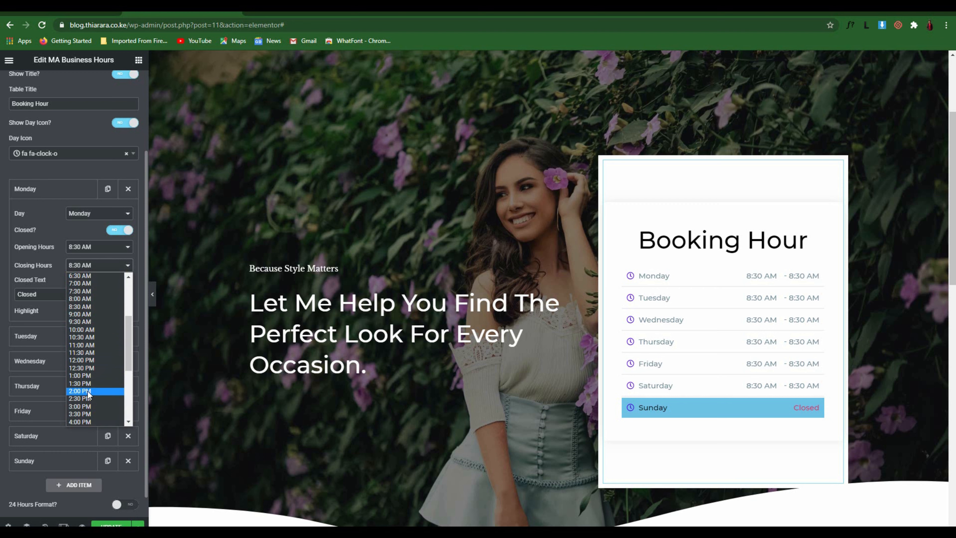
click(85, 421)
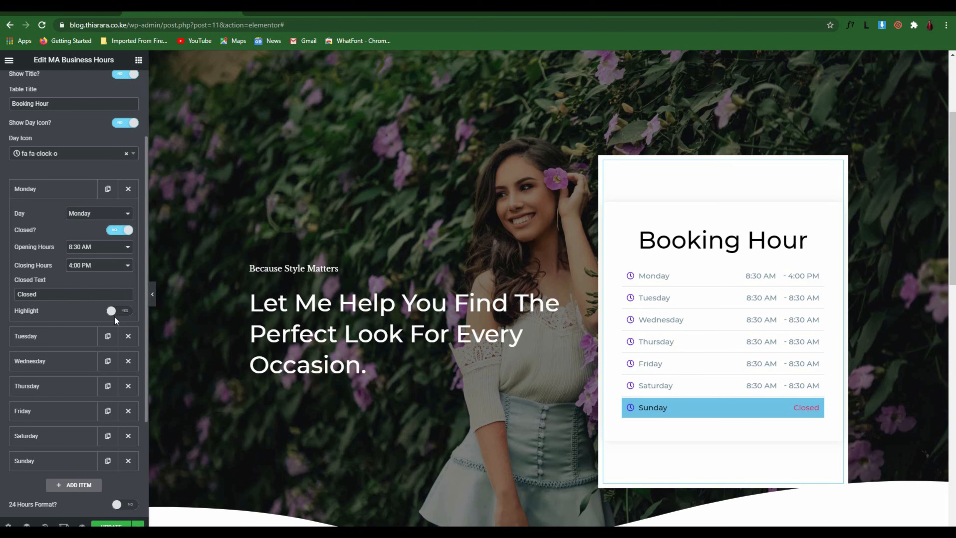
Look at the Business Timings choices and leave the setting at Default
scroll(65, 223, up, 3)
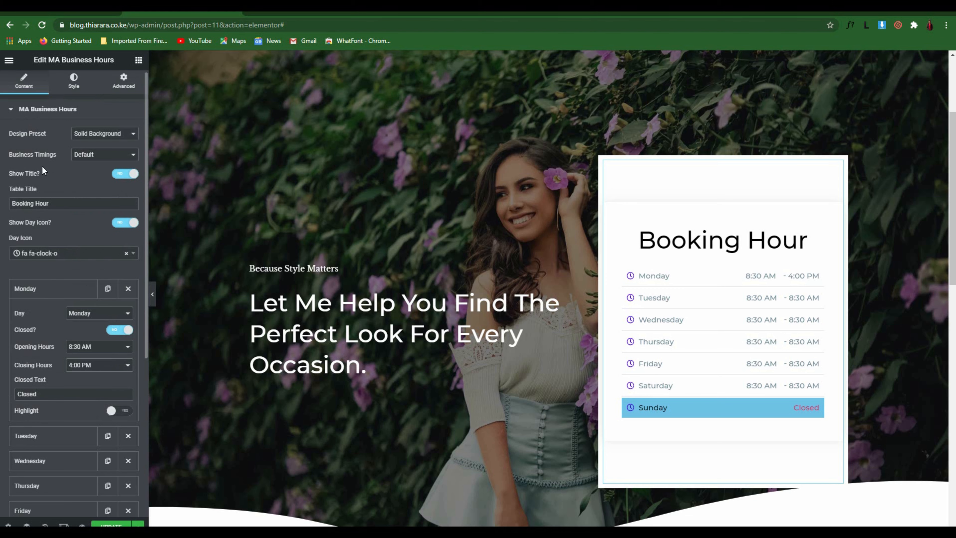
click(100, 155)
click(102, 158)
Set the Tuesday entry's closing hours to 5:00 PM
scroll(121, 259, down, 5)
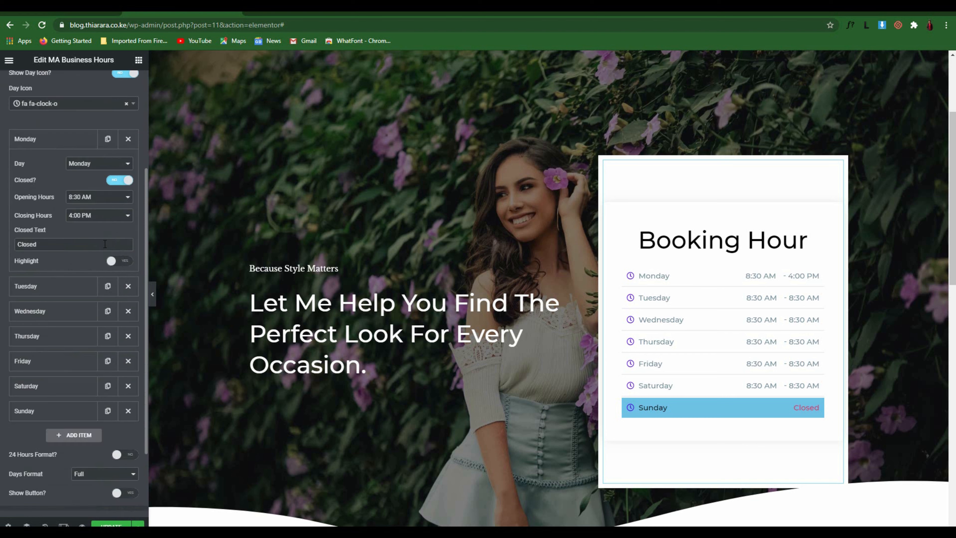
click(54, 237)
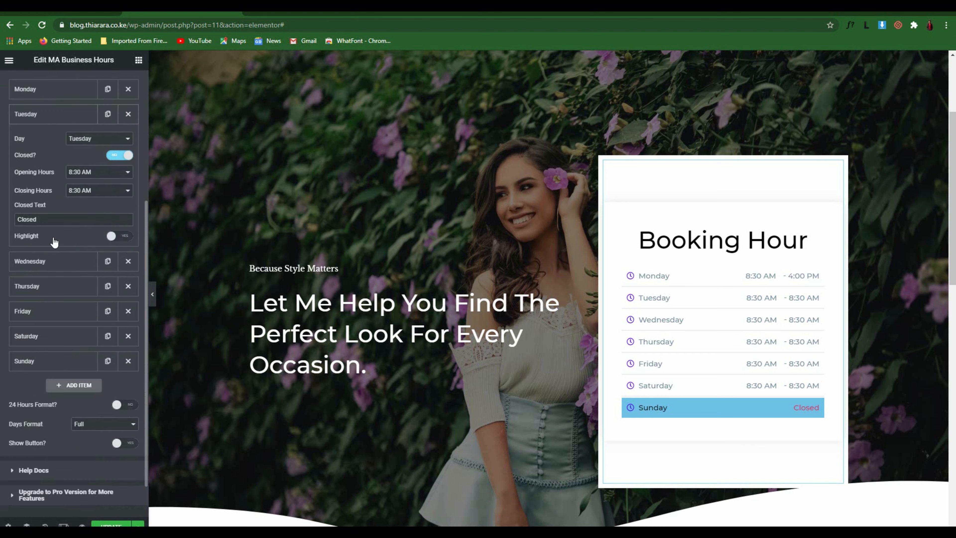
click(100, 190)
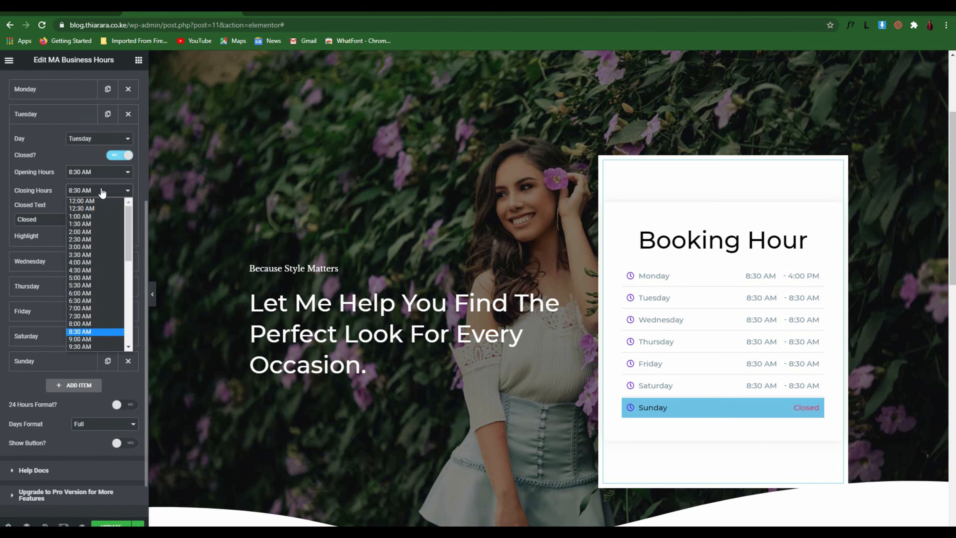
key(4)
scroll(97, 339, down, 1)
click(88, 342)
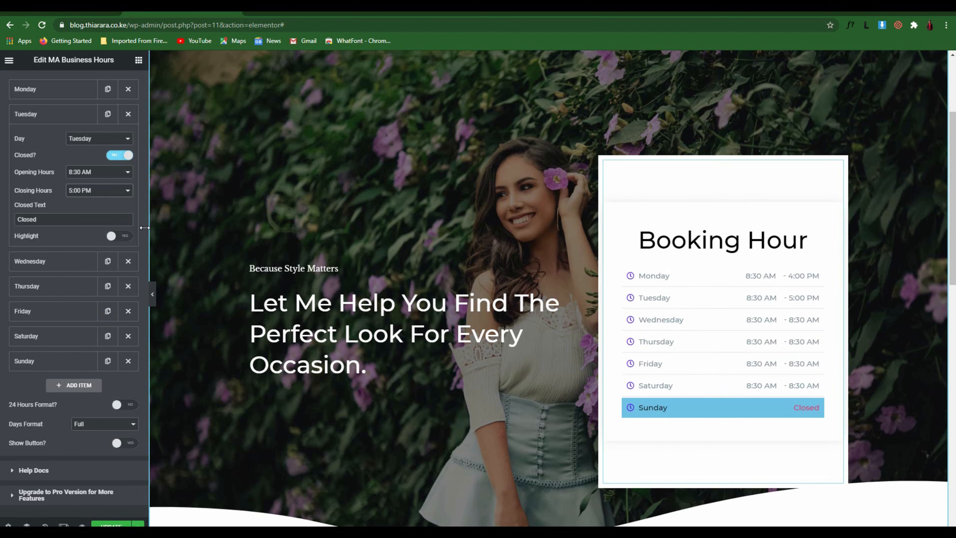
Set the closing hours to 4:00 PM for Tuesday, Wednesday and Thursday, 3:30 PM for Friday and 12:00 PM for Saturday
click(60, 262)
click(92, 218)
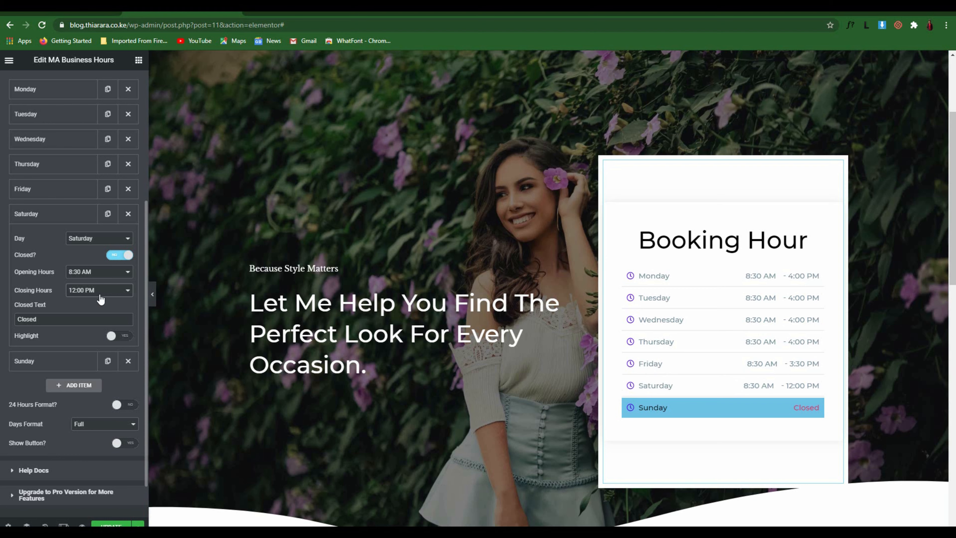
Turn on the highlight for the Saturday entry and set its text colour to blue (#1837C8)
click(111, 337)
click(113, 354)
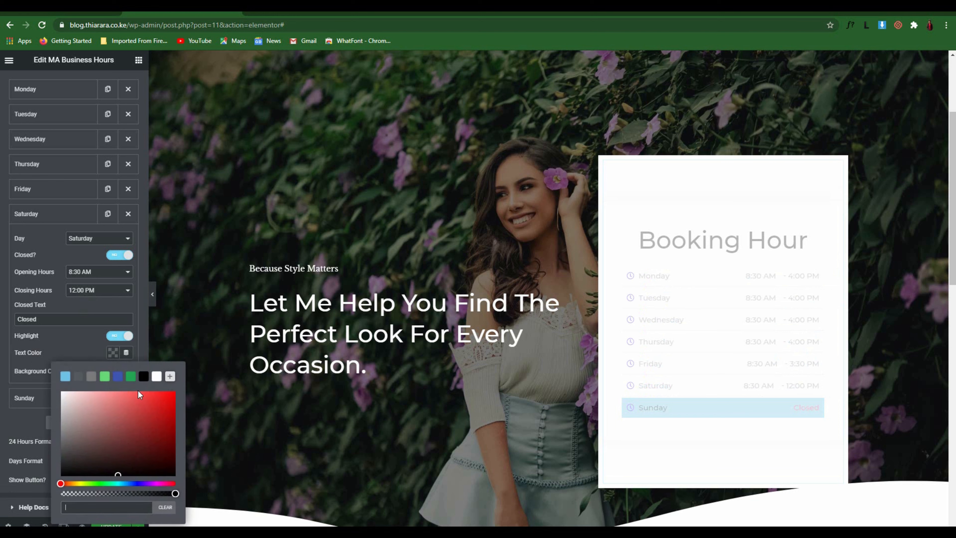
click(119, 377)
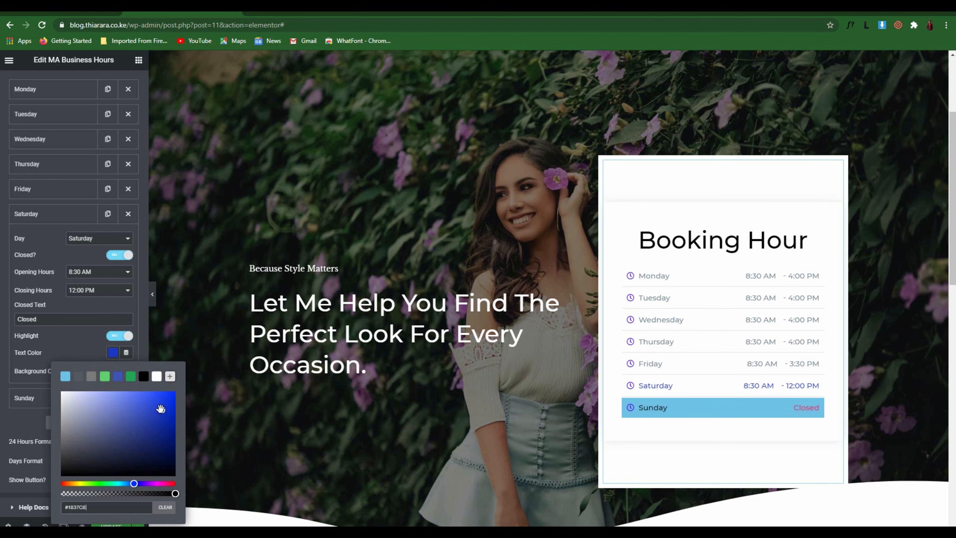
click(93, 355)
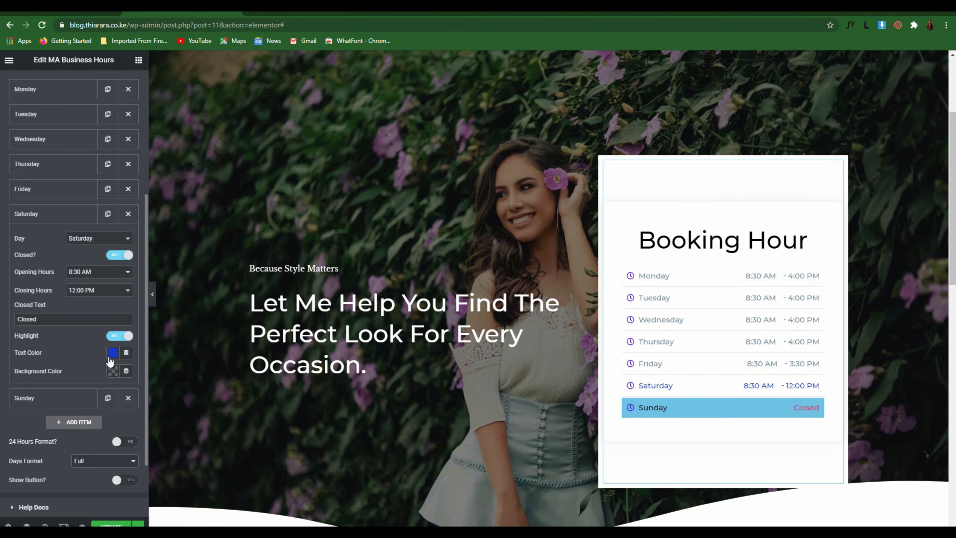
Set the highlighted Saturday entry's background colour to red (#EF3B3B)
click(113, 371)
click(140, 282)
drag(146, 257, 147, 234)
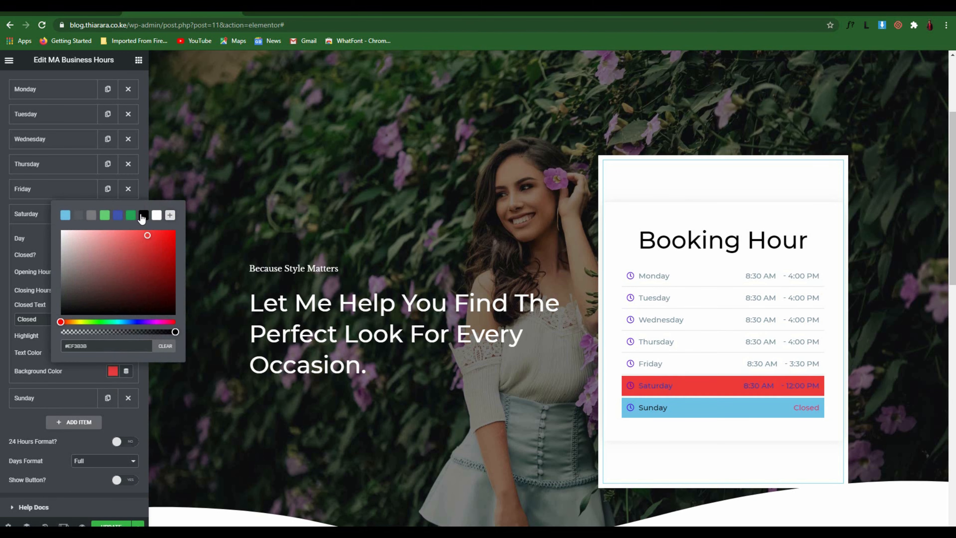
click(98, 371)
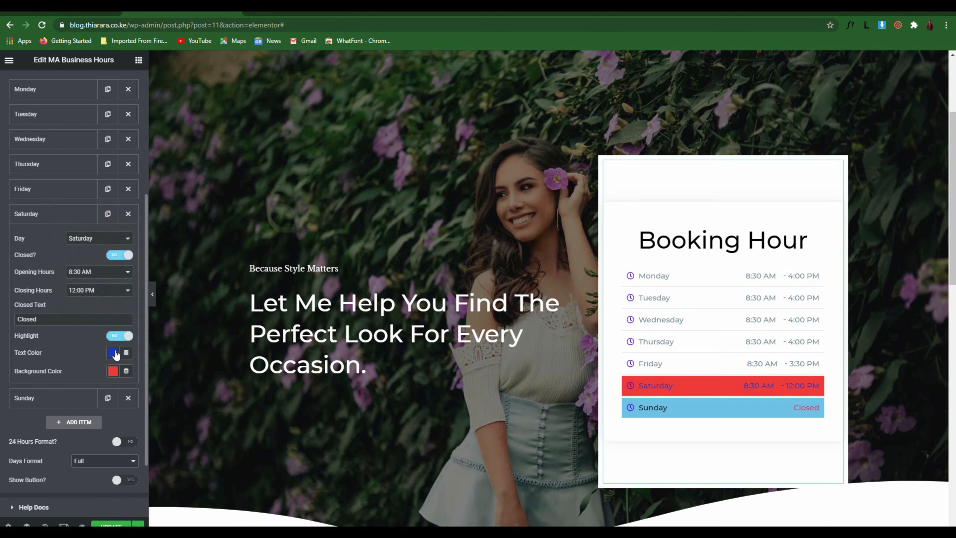
Set the highlighted Saturday entry's text colour to white (#FFFFFF)
click(113, 352)
click(157, 376)
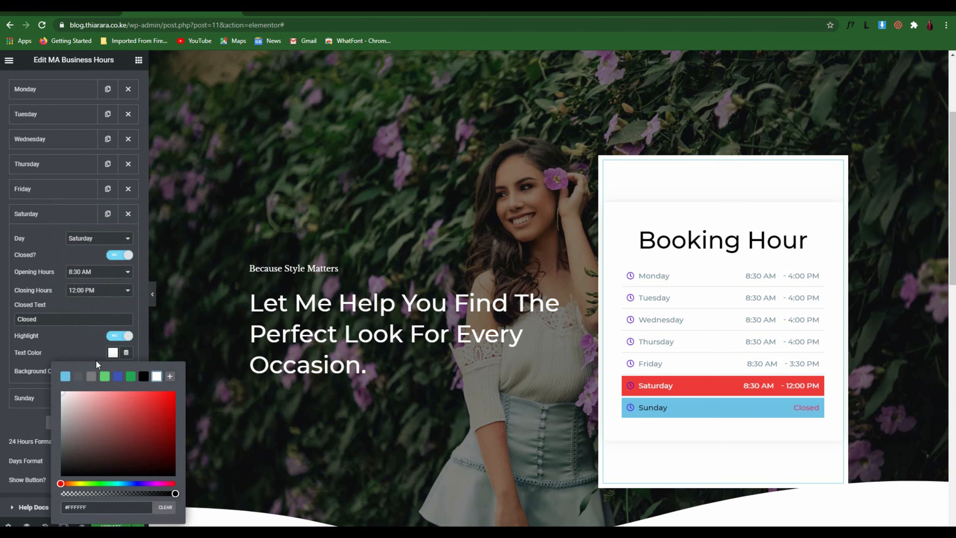
click(86, 349)
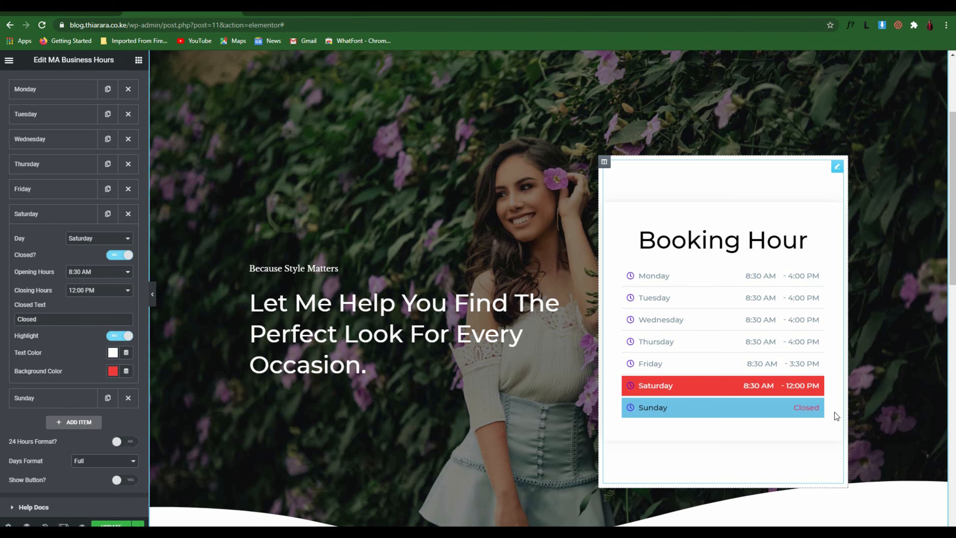
Collapse the Saturday entry, then try the 24-hour time format and switch it back off
scroll(655, 263, down, 1)
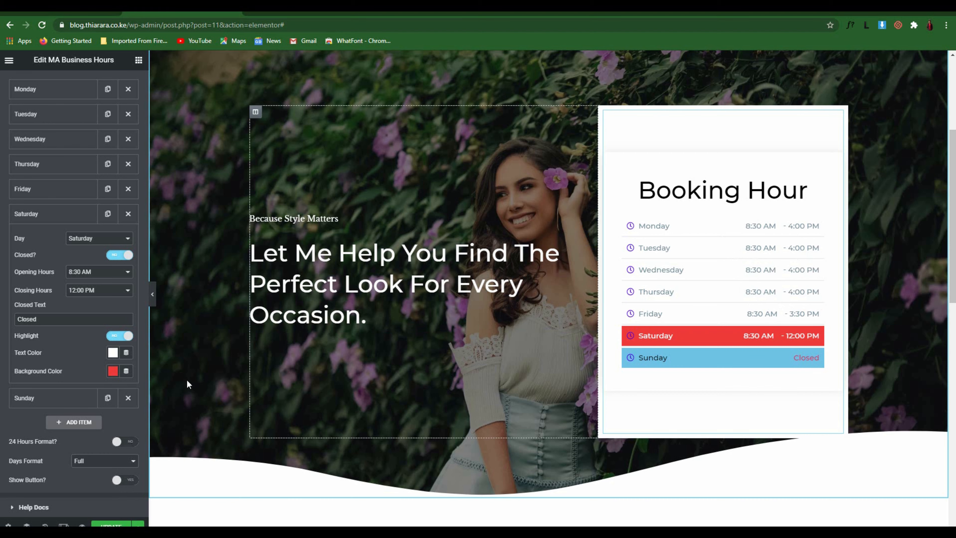
click(55, 222)
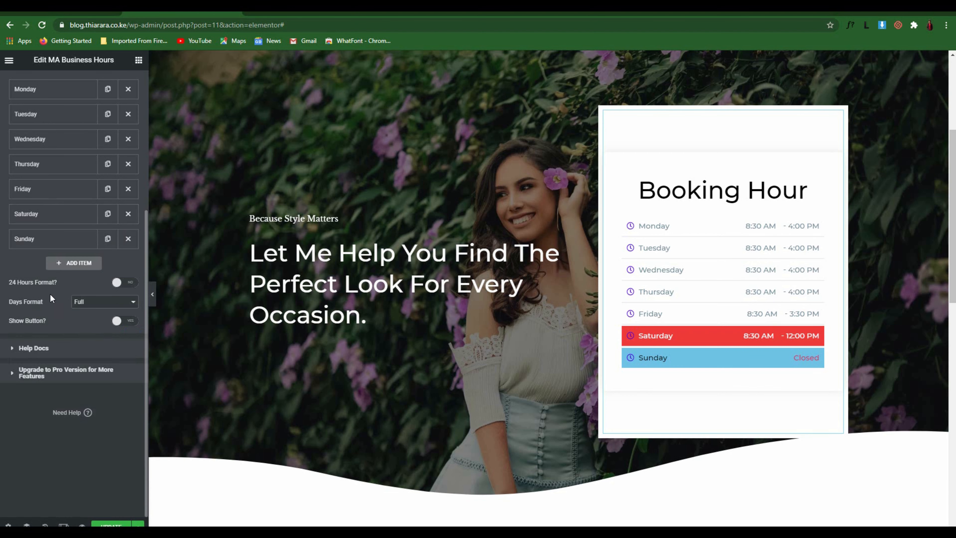
click(118, 286)
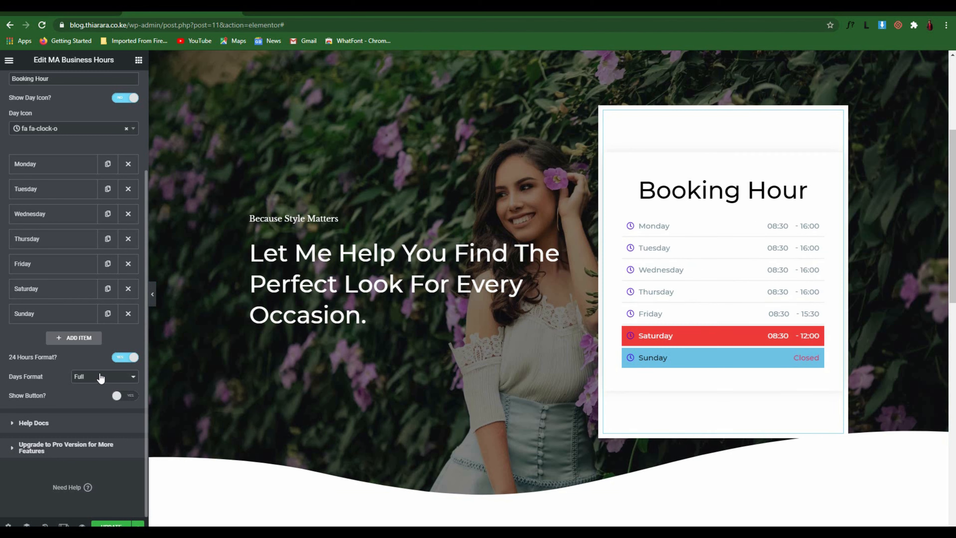
click(120, 358)
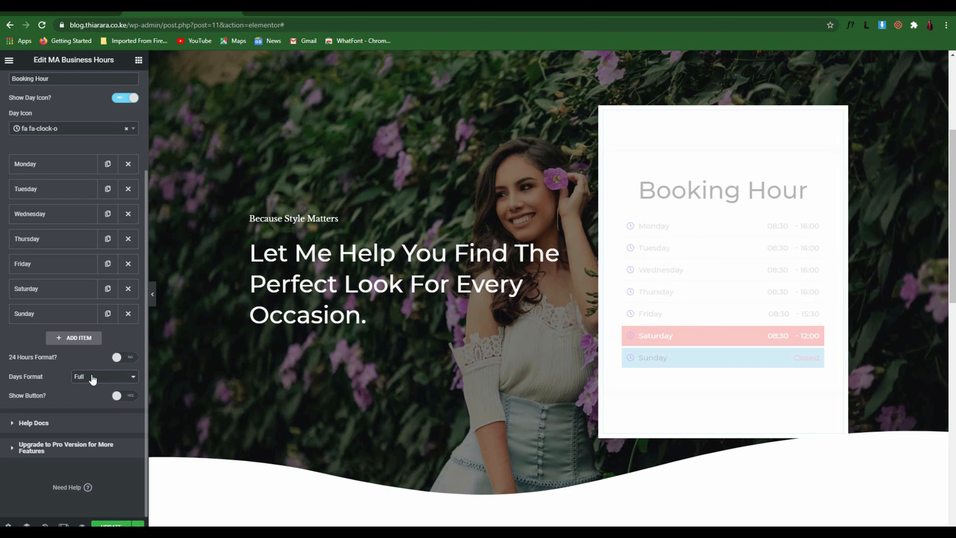
Try the Short days format, then switch it back to Full
click(101, 378)
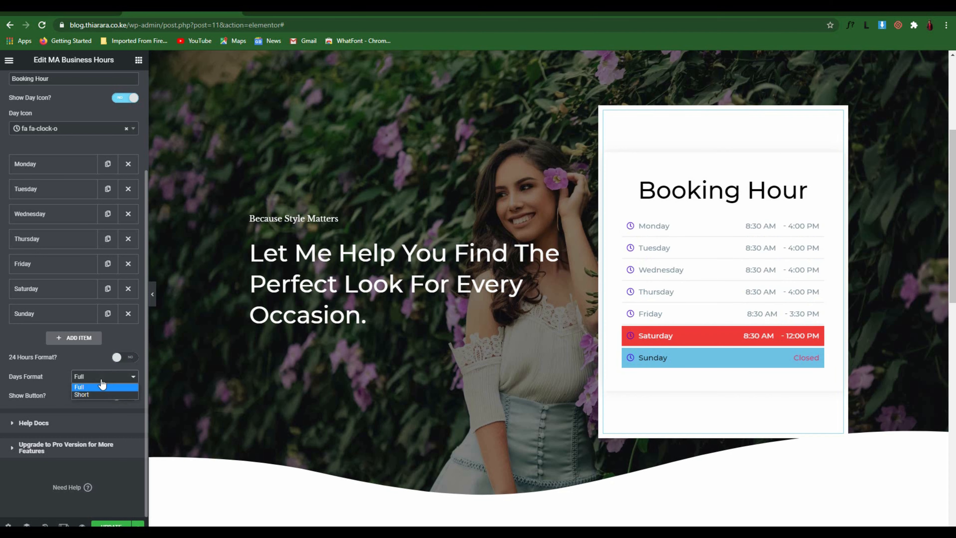
click(95, 394)
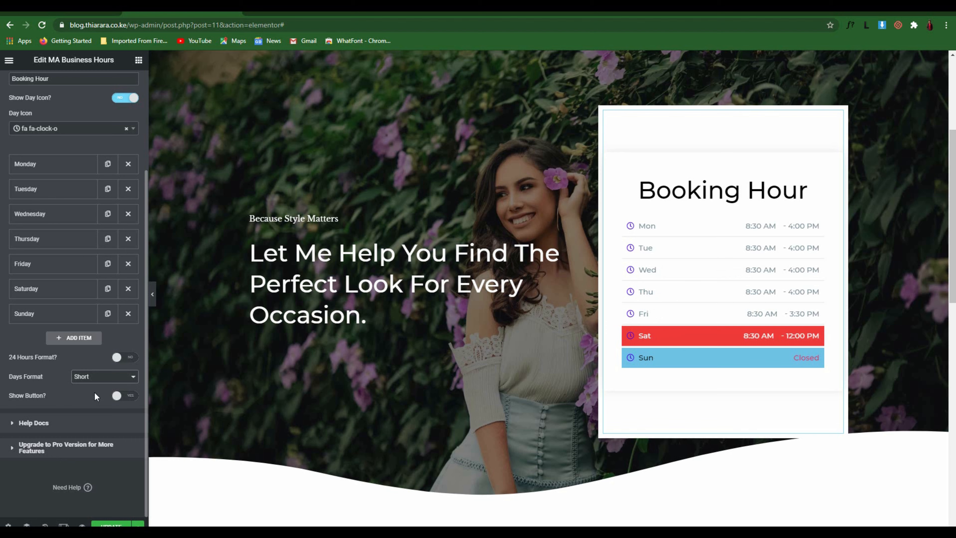
click(99, 376)
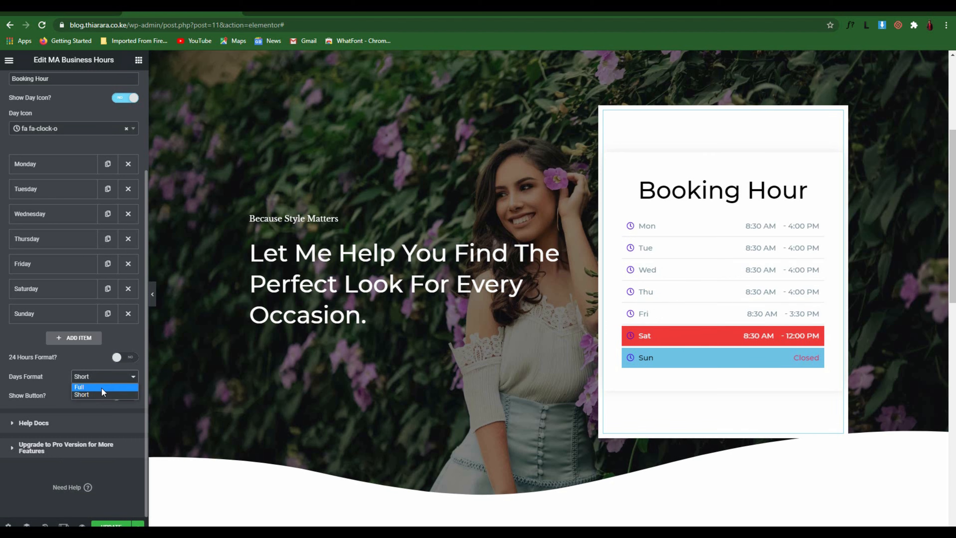
click(100, 387)
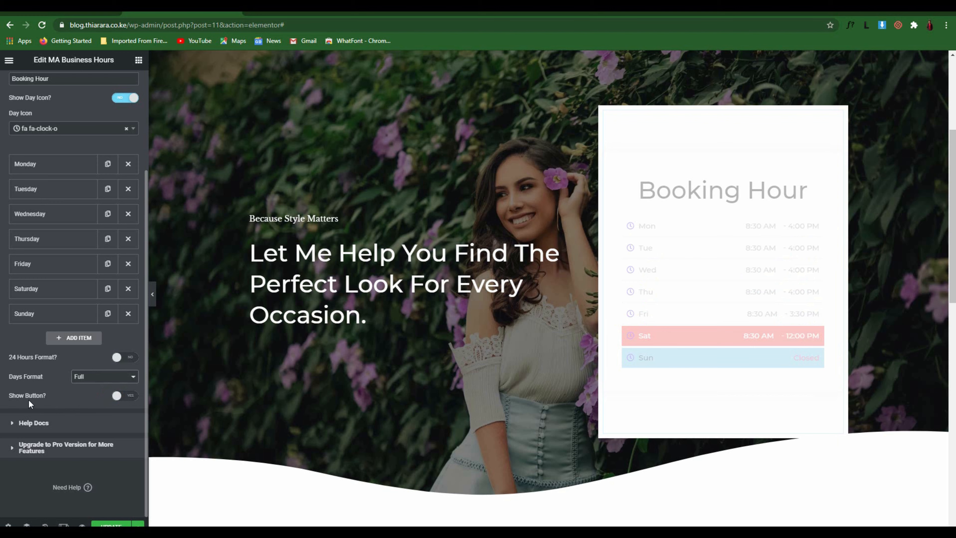
Show the button below the business hours and change its text to "Book appointment"
click(125, 396)
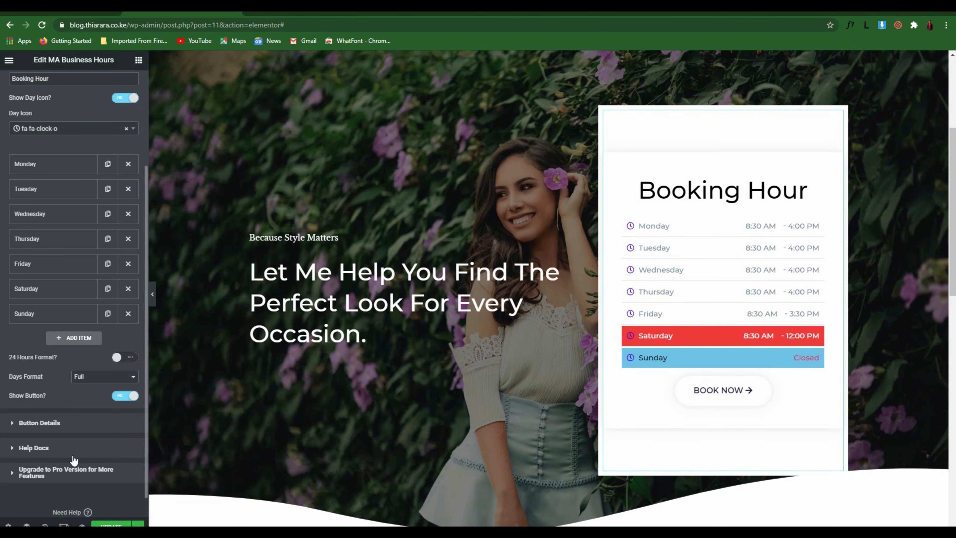
click(59, 429)
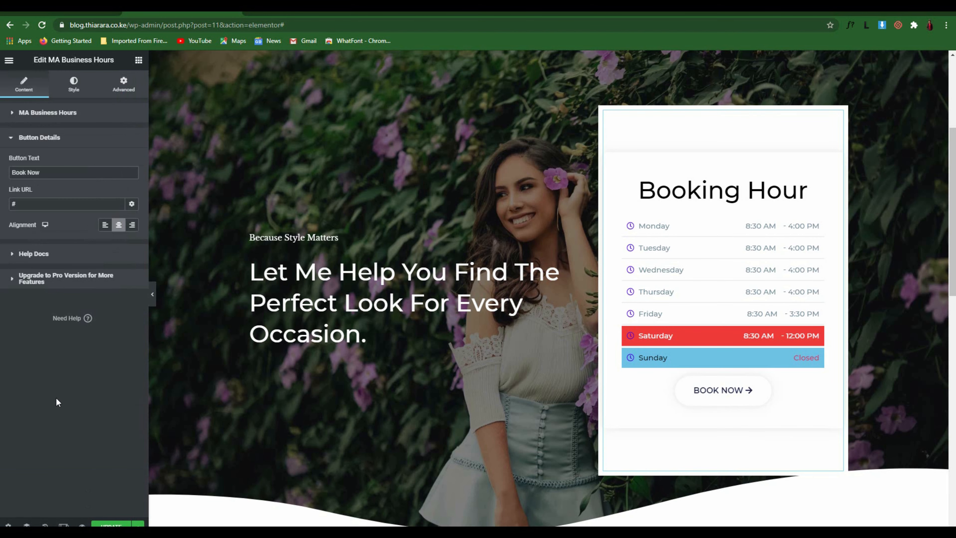
key(ctrl+a)
click(53, 173)
key(BackSpace)
key(BackSpace)
key(BackSpace)
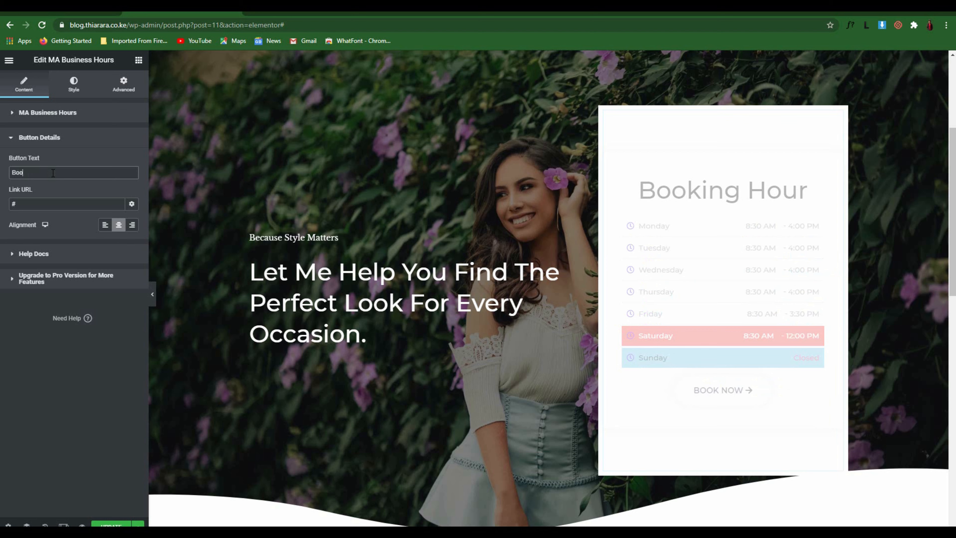
text(appointment)
key(Tab)
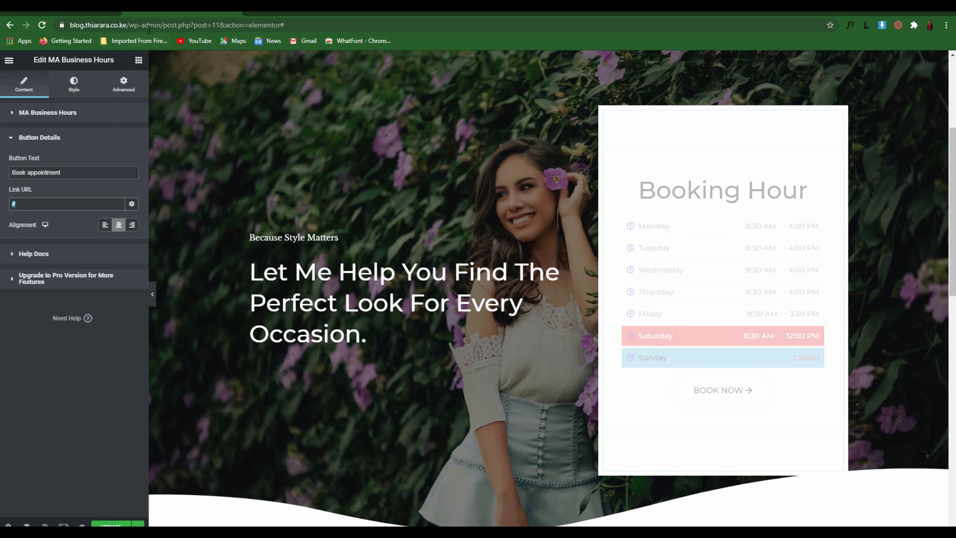
click(126, 28)
double_click(126, 27)
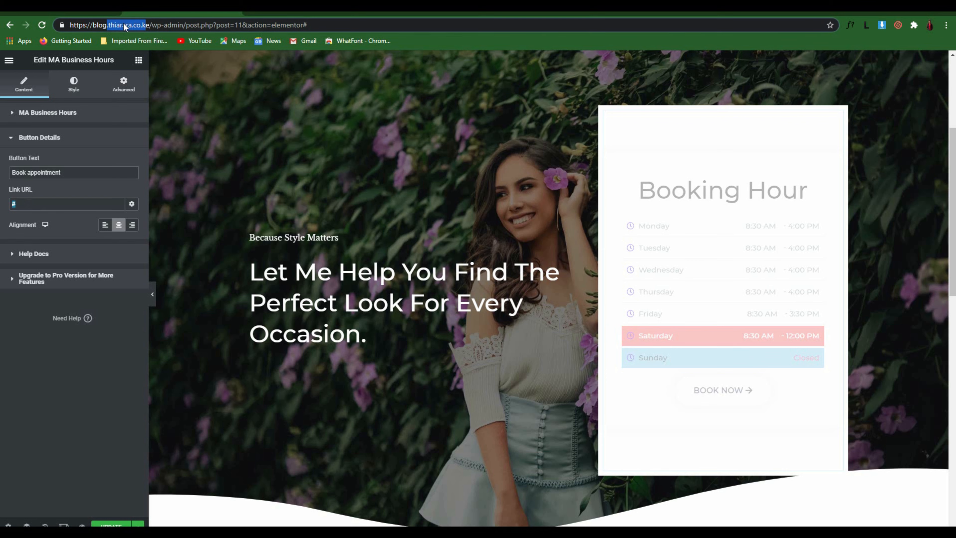
drag(23, 204, 4, 210)
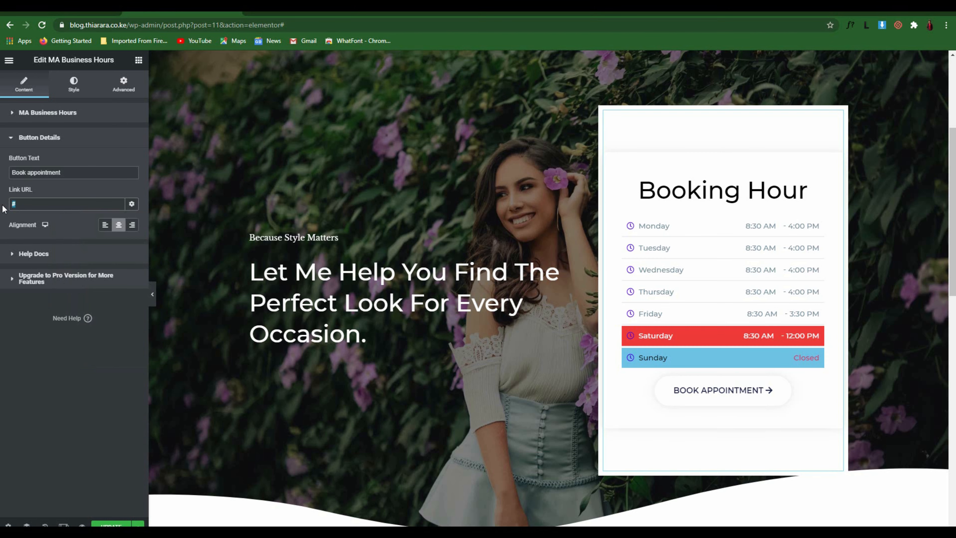
text(https://blog.thiarara.co.ke/)
click(44, 113)
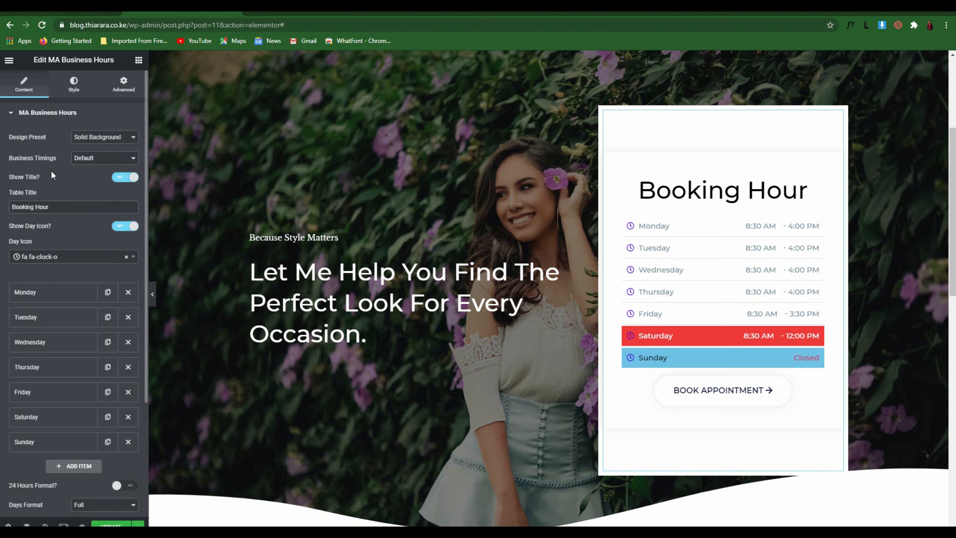
scroll(72, 343, down, 4)
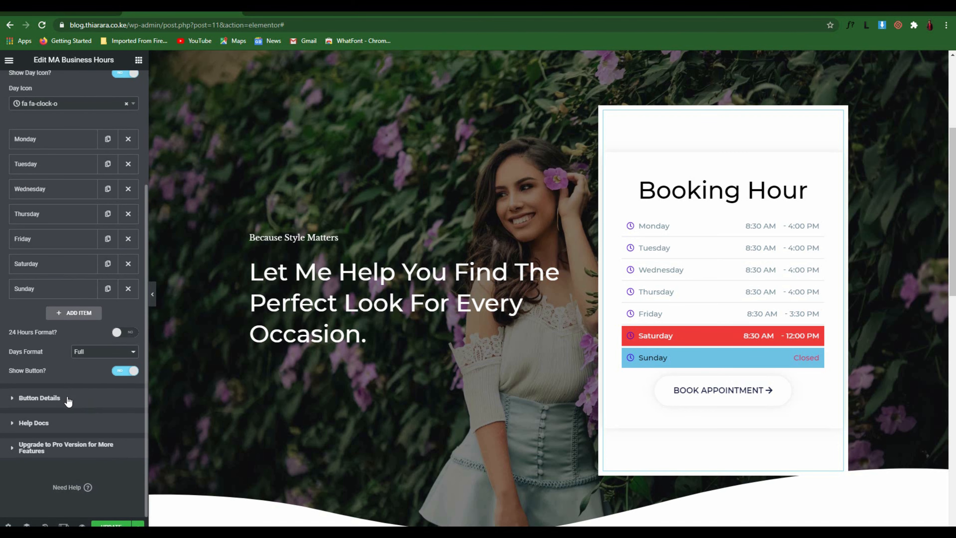
click(56, 398)
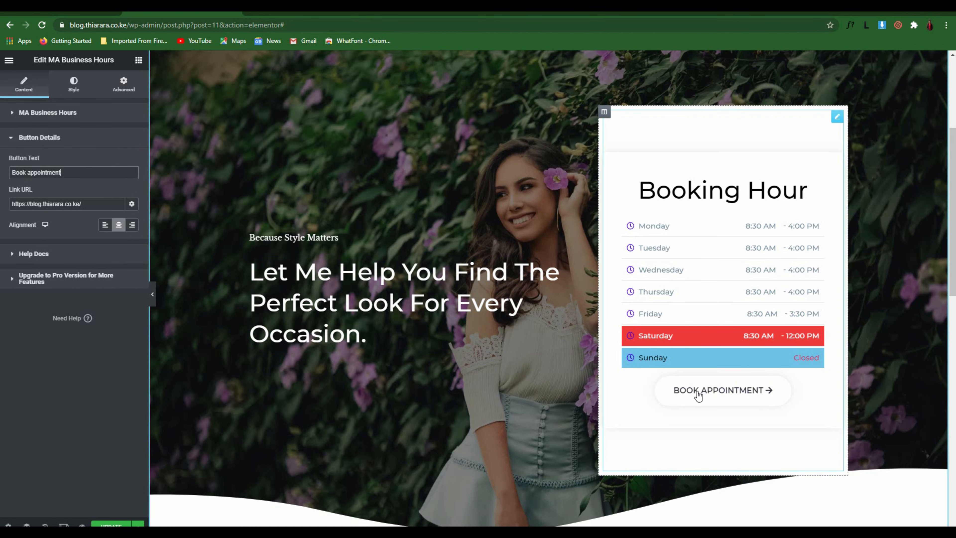
Try red, near-white and blue, and settle on dark grey (#54595F) as the rows' normal background colour
click(74, 86)
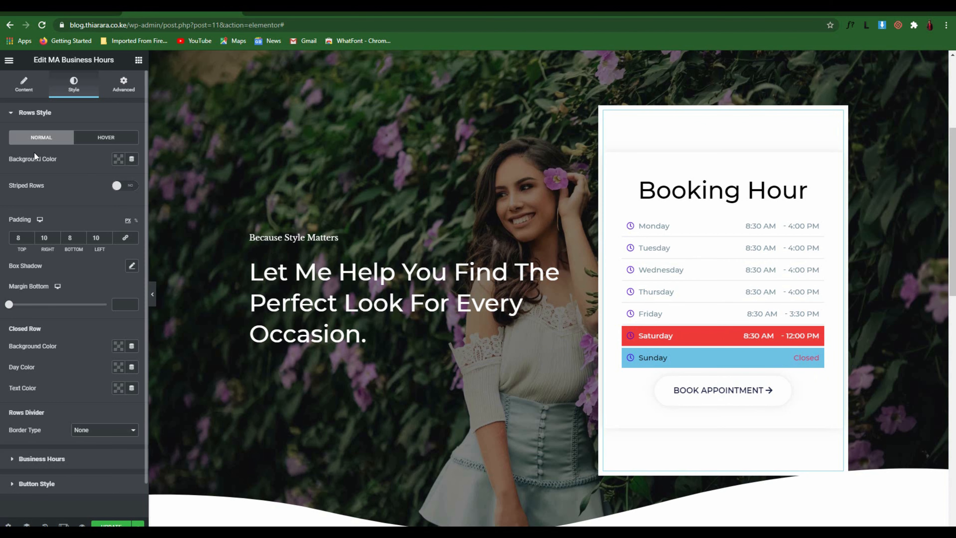
click(118, 159)
drag(126, 222, 163, 210)
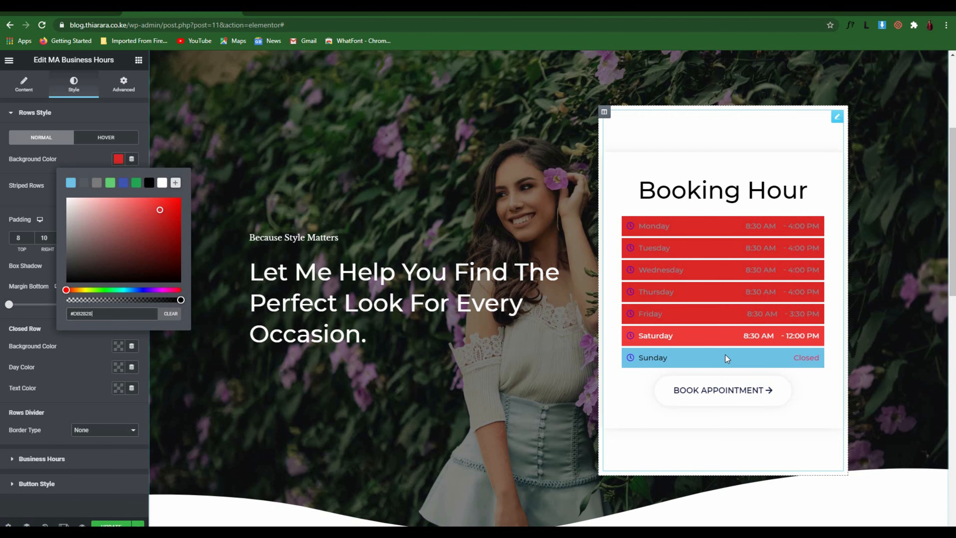
click(160, 210)
mouse_move(158, 213)
mouse_down()
mouse_move(89, 222)
mouse_move(72, 202)
mouse_up()
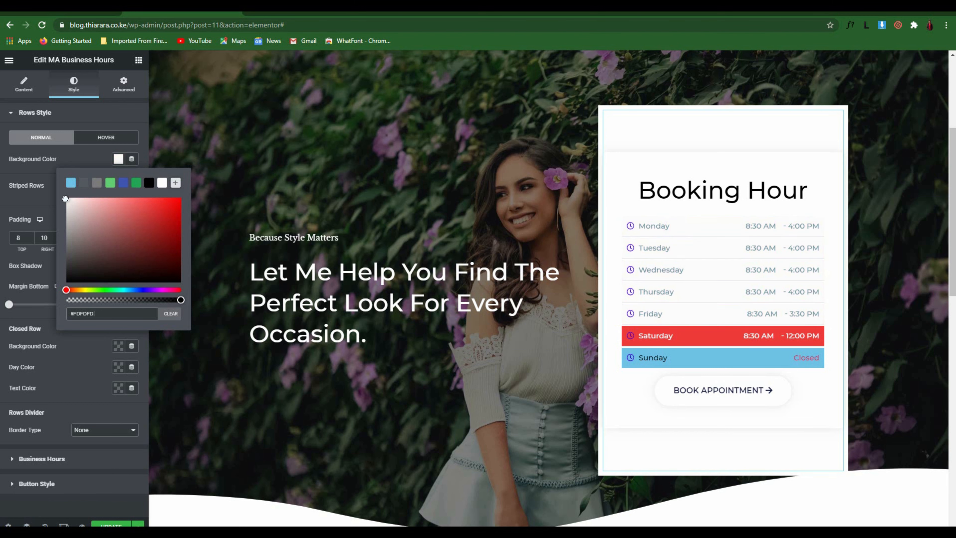
click(71, 182)
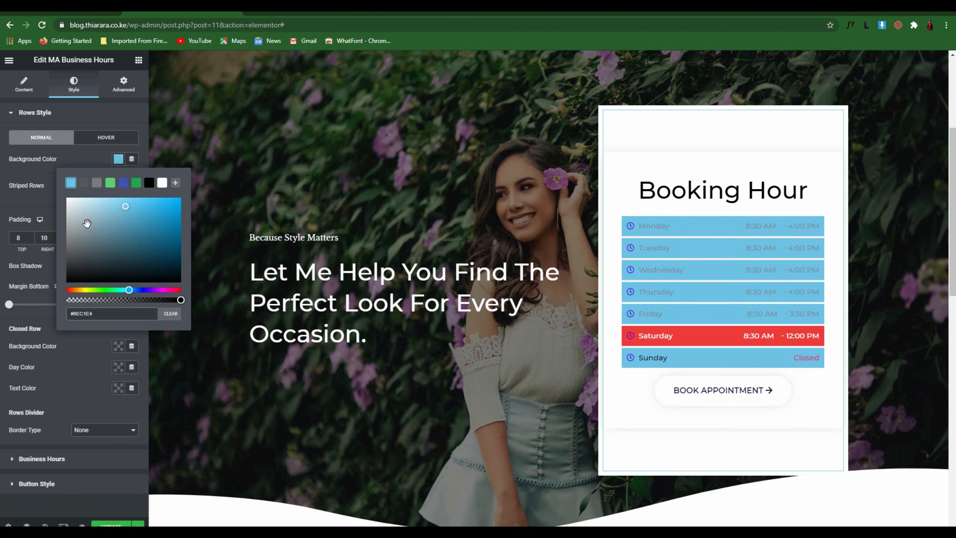
click(112, 206)
click(123, 183)
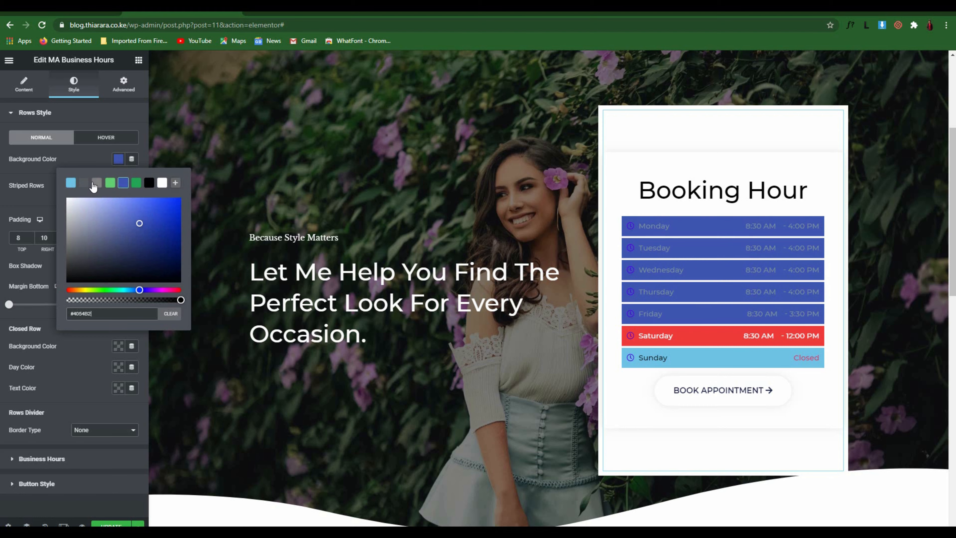
click(97, 183)
click(84, 183)
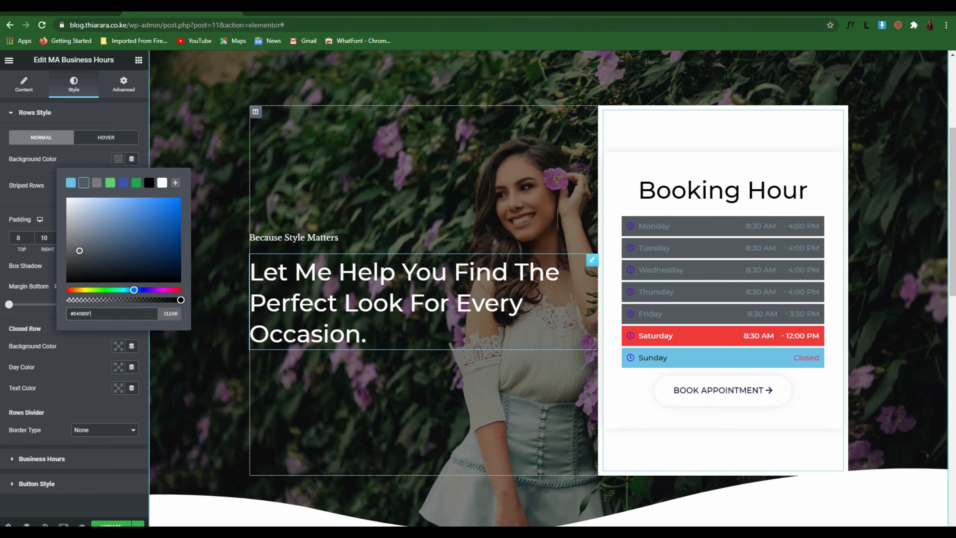
click(97, 165)
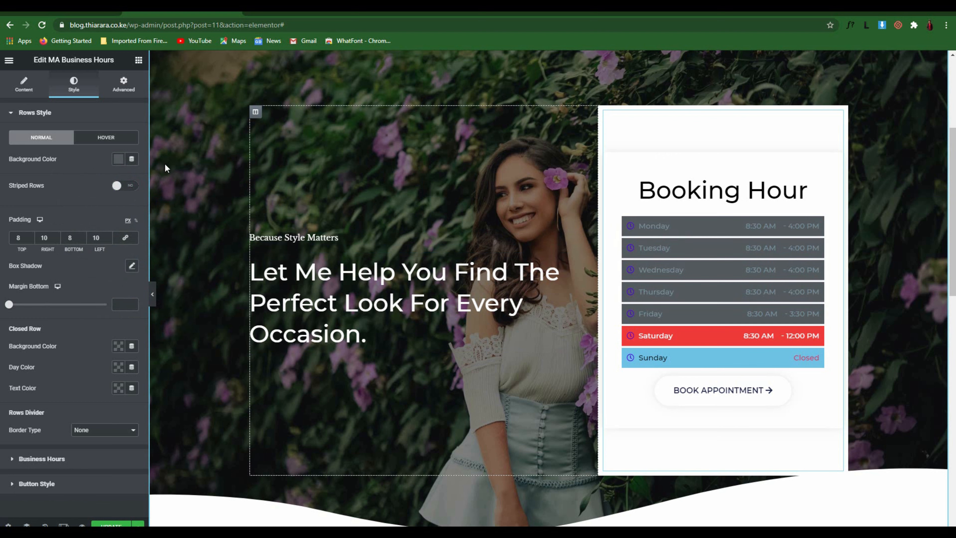
Set the rows' hover background colour to red (#E31111)
click(119, 138)
click(128, 161)
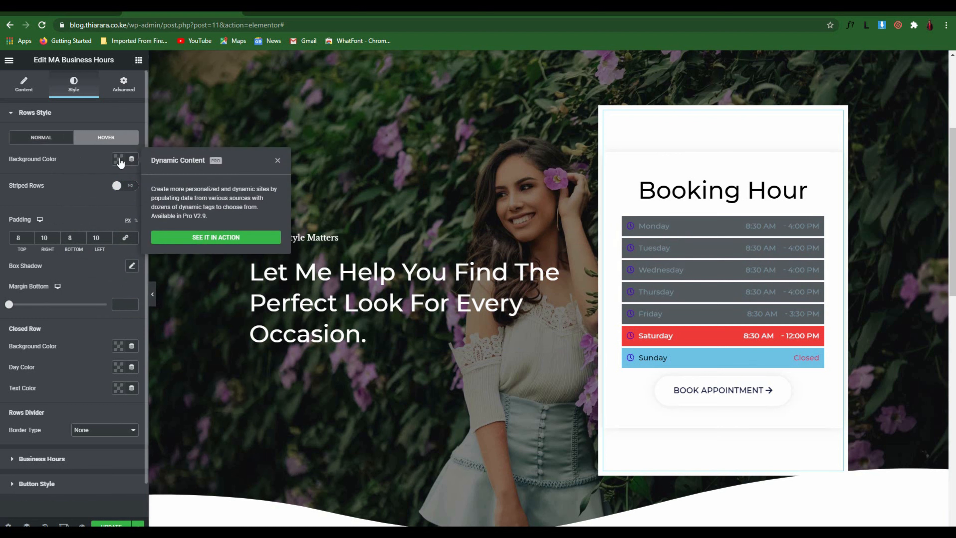
click(119, 160)
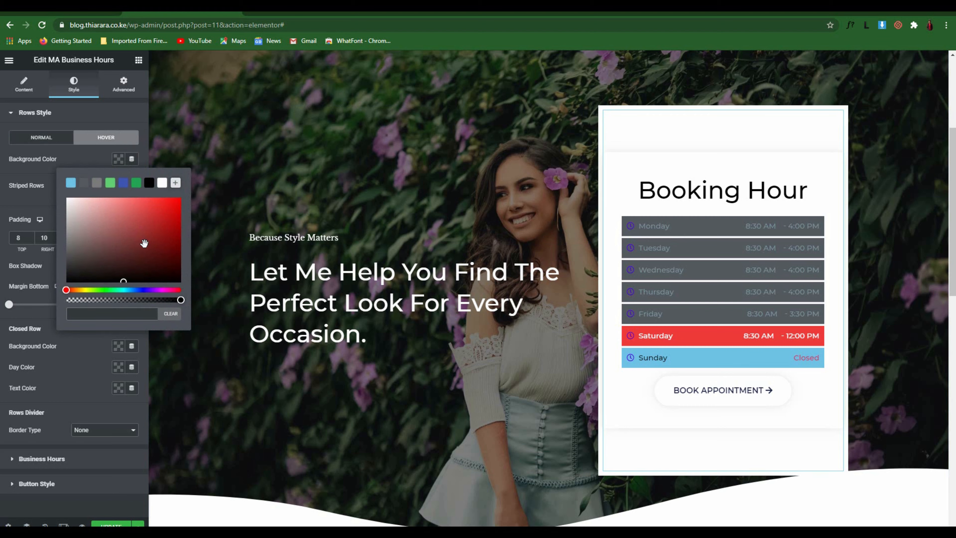
drag(144, 243, 172, 207)
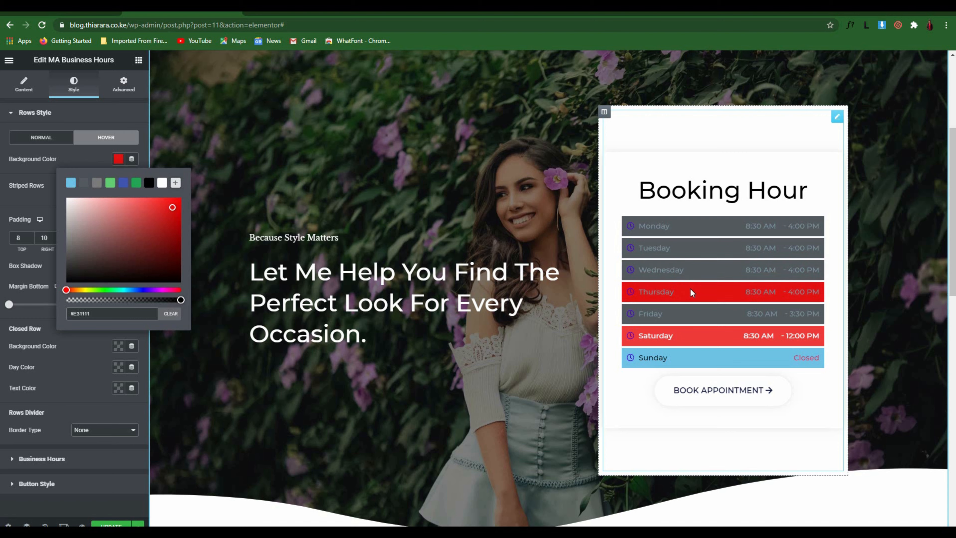
Turn on striped rows and set the even rows' text colour to black (#000000)
click(690, 359)
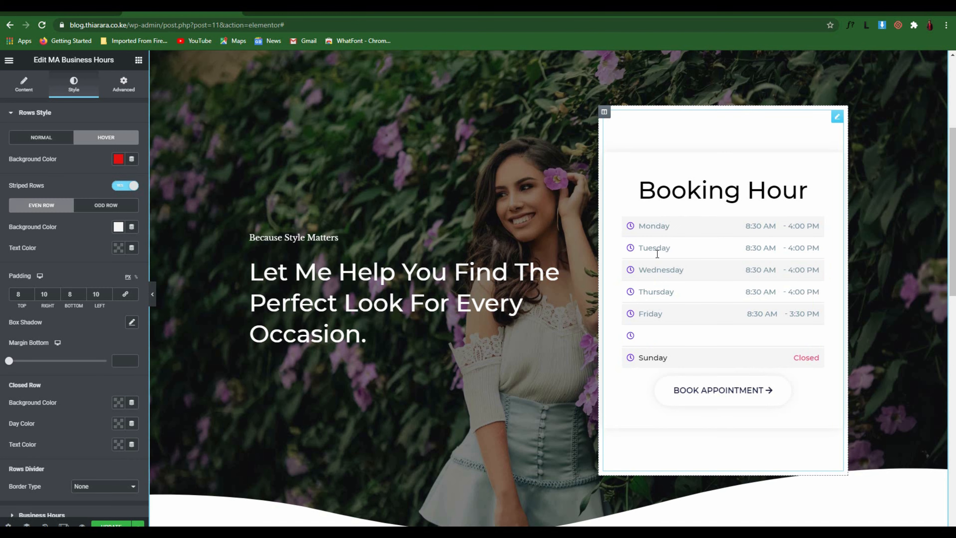
click(119, 248)
click(149, 271)
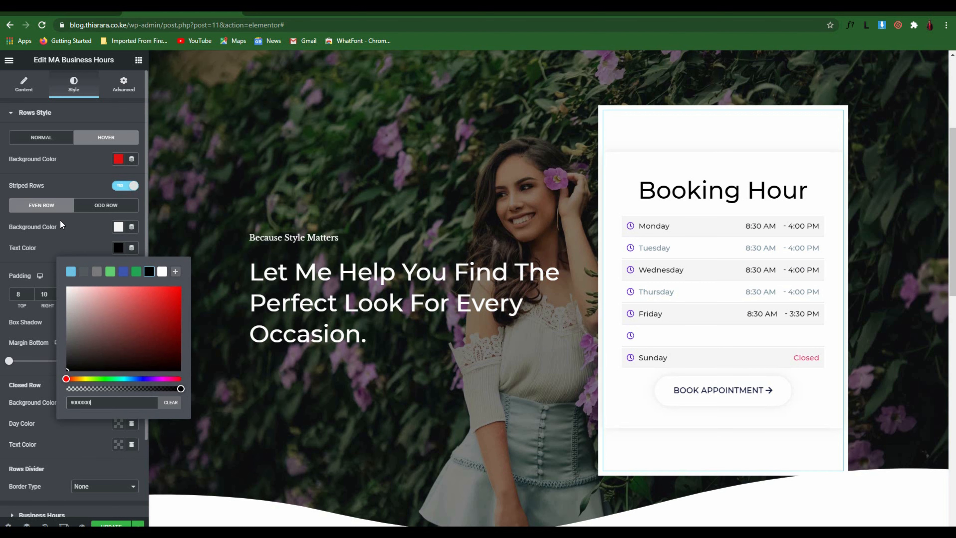
Set the odd rows' text colour to black (#000000)
click(106, 207)
click(119, 248)
click(149, 271)
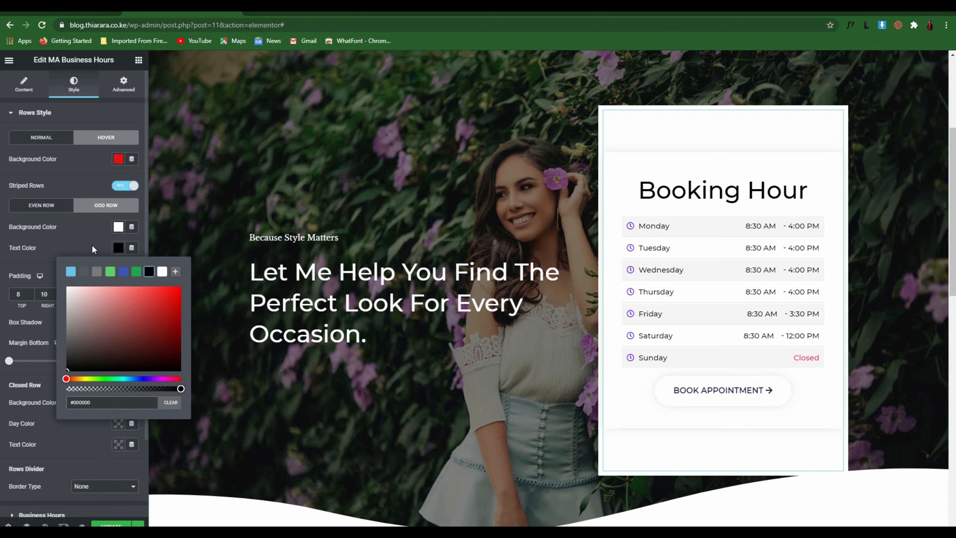
click(83, 247)
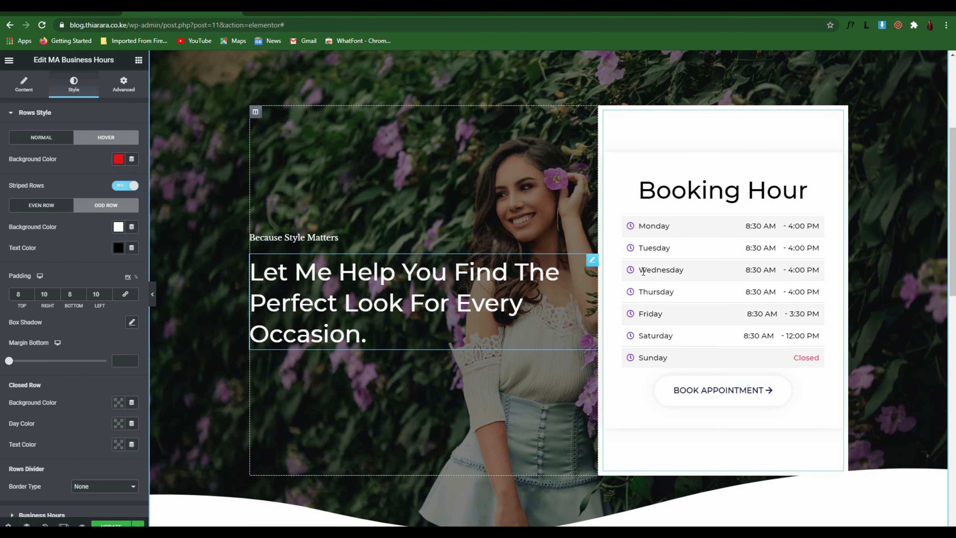
Set the rows' bottom margin to 0 and the closed row's background colour to blue
scroll(683, 270, down, 1)
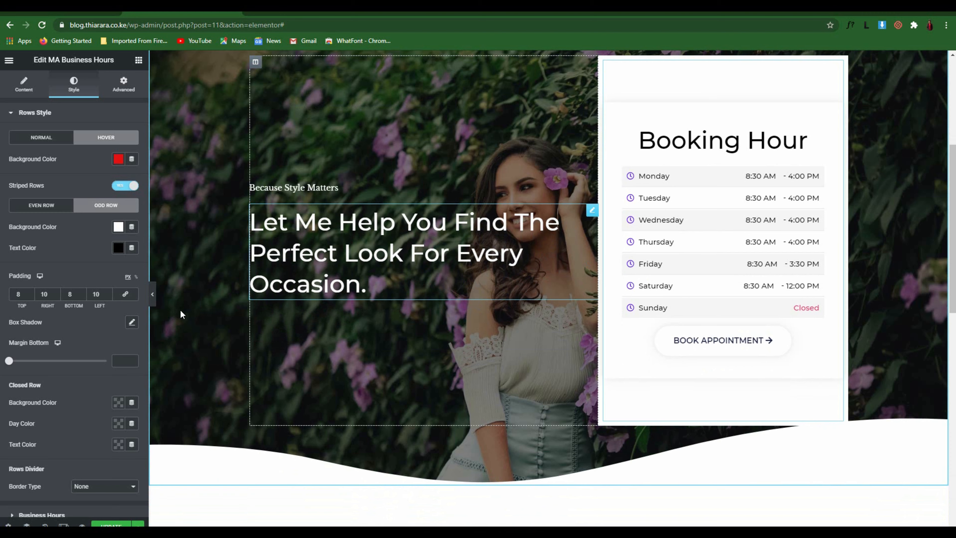
drag(10, 361, 9, 361)
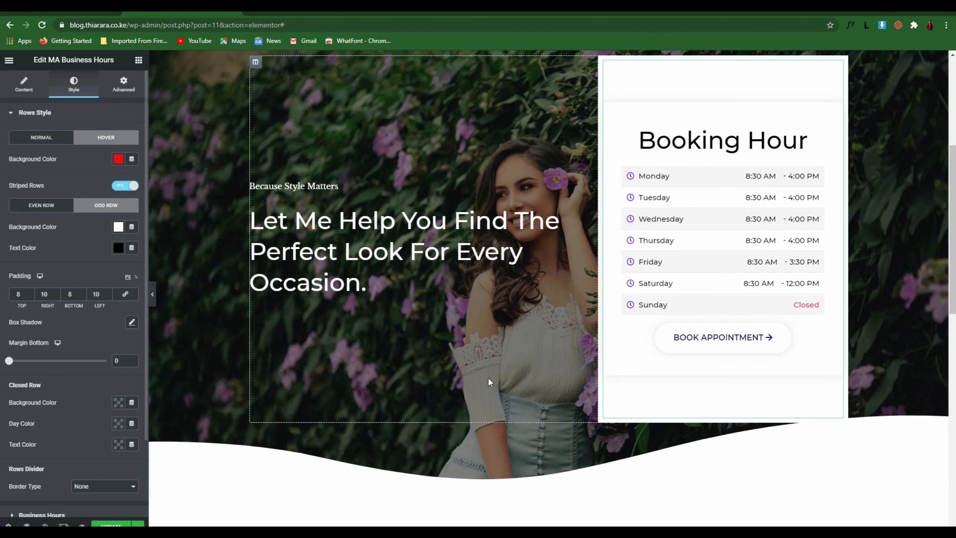
scroll(54, 398, down, 1)
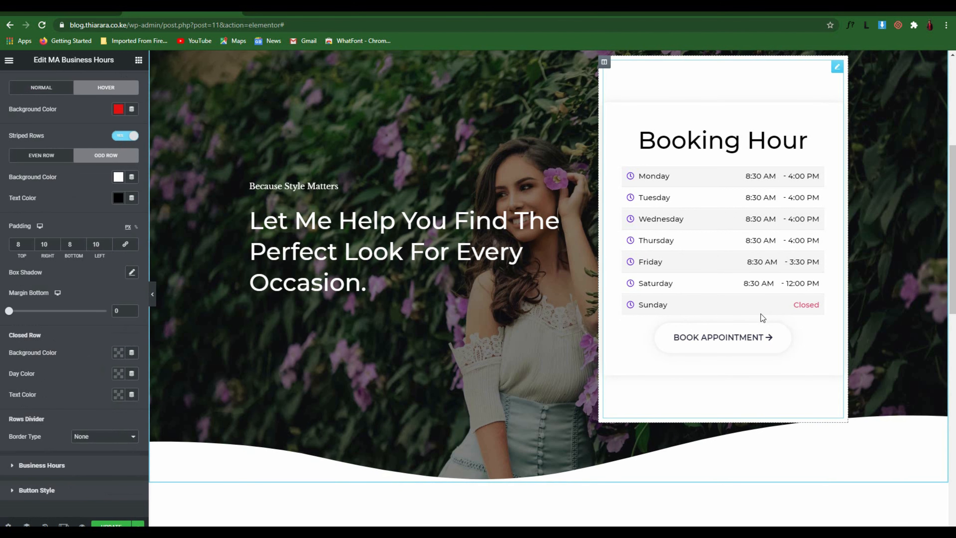
click(118, 353)
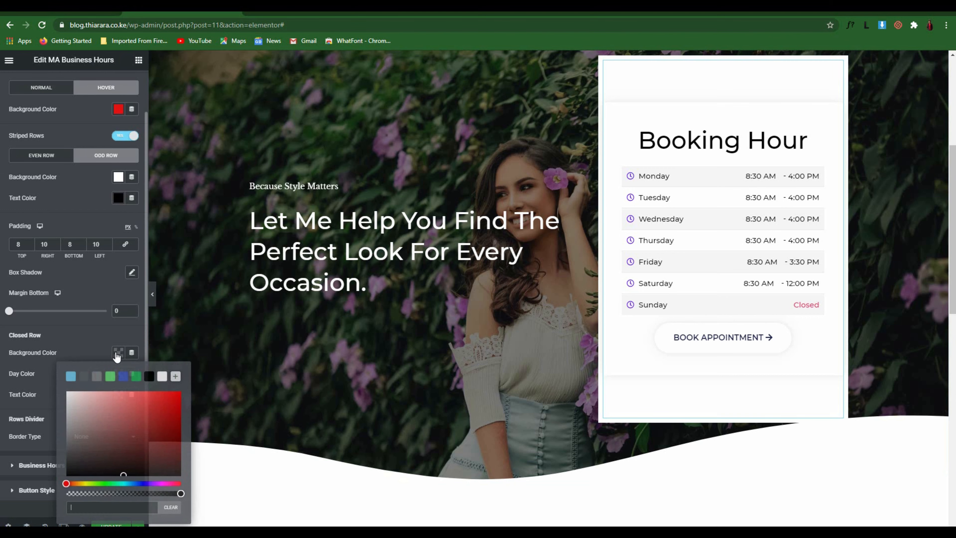
click(124, 380)
click(89, 341)
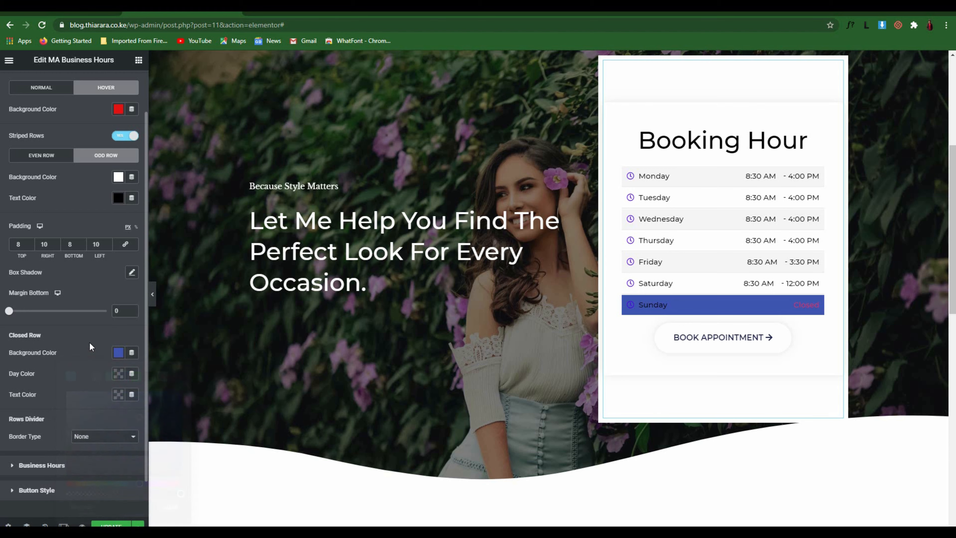
Set the closed row's day colour to white (#FFFFFF)
click(118, 374)
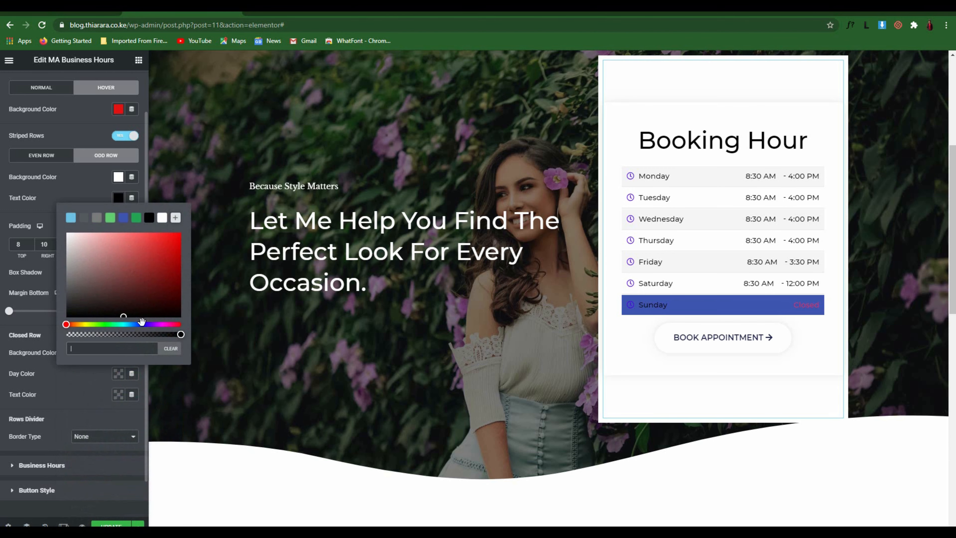
click(180, 235)
click(84, 233)
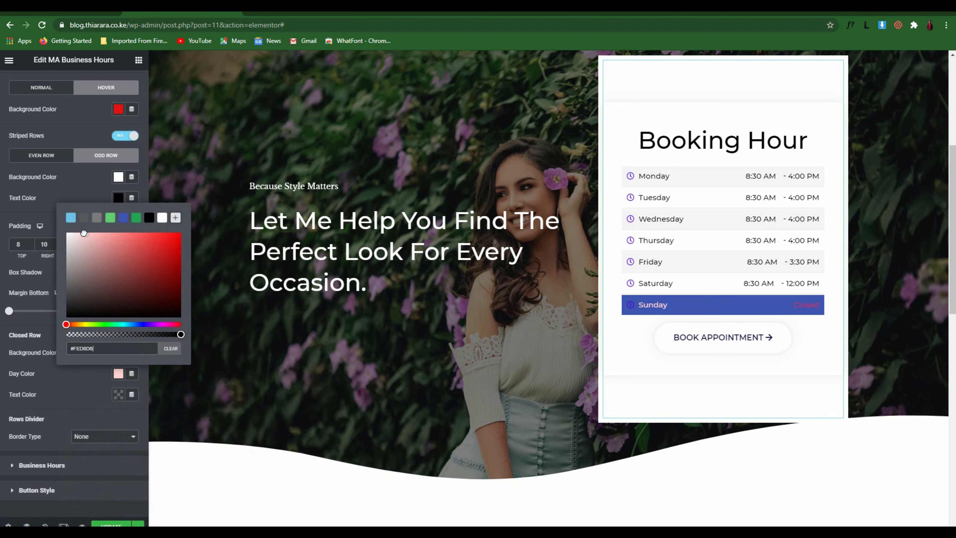
click(162, 218)
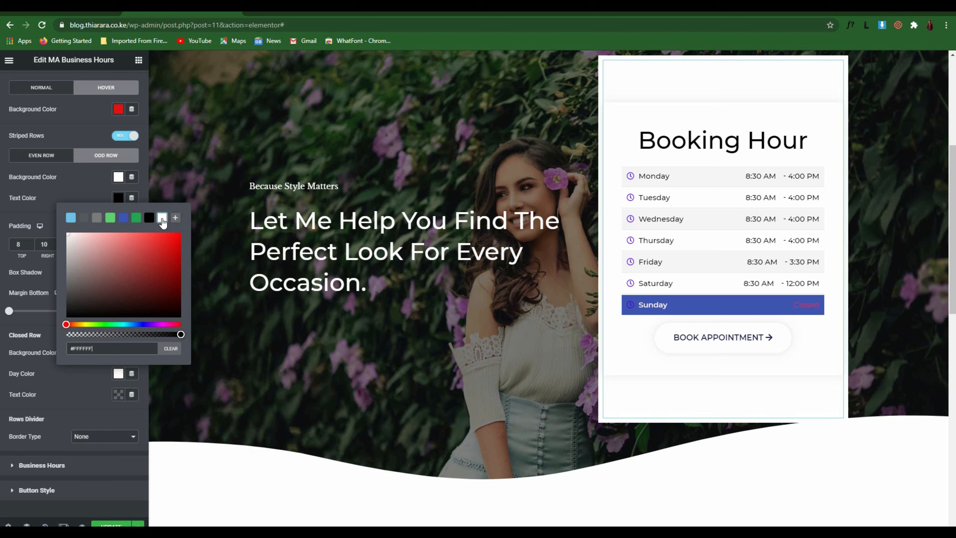
Set the closed row's text colour to white (#FFFFFF)
click(101, 387)
click(118, 395)
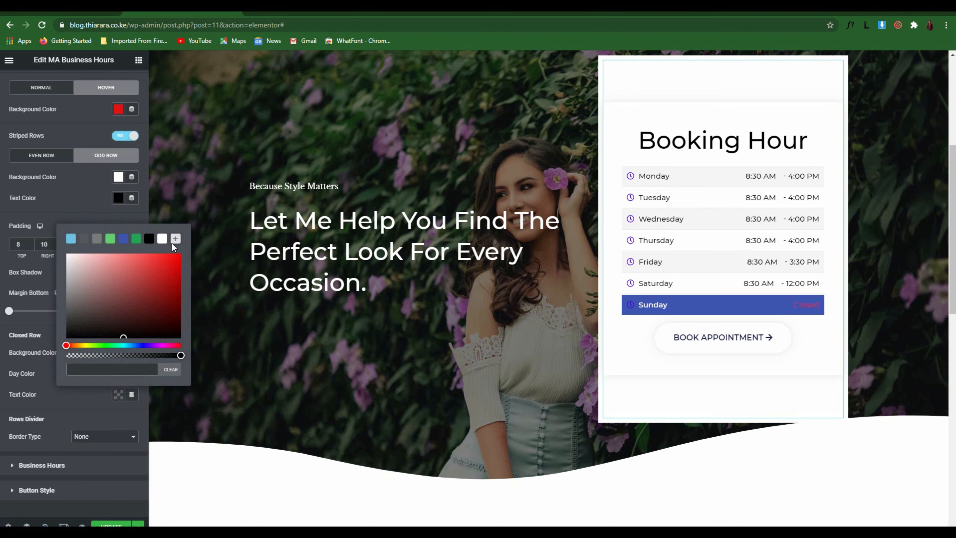
click(162, 239)
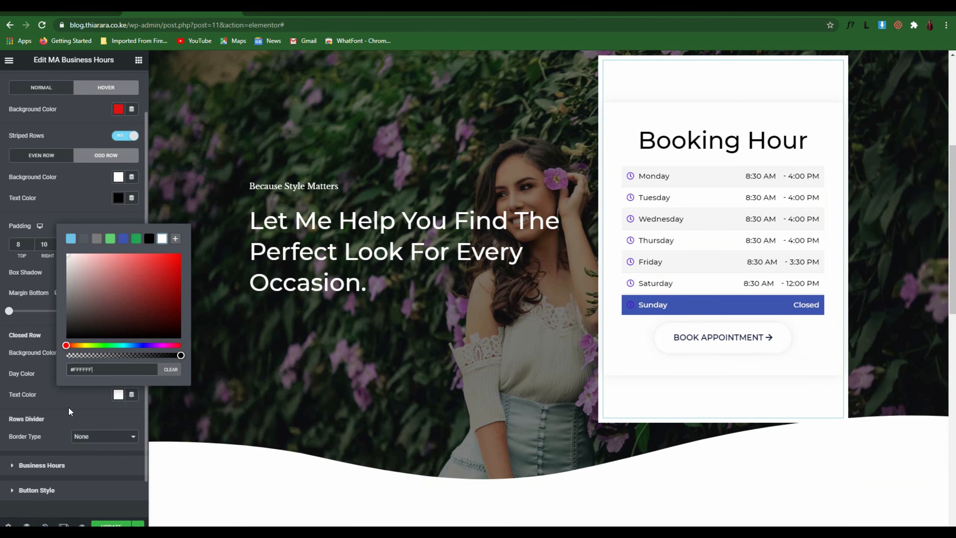
click(68, 407)
Try a Solid border type for the rows divider and return it to None
click(84, 438)
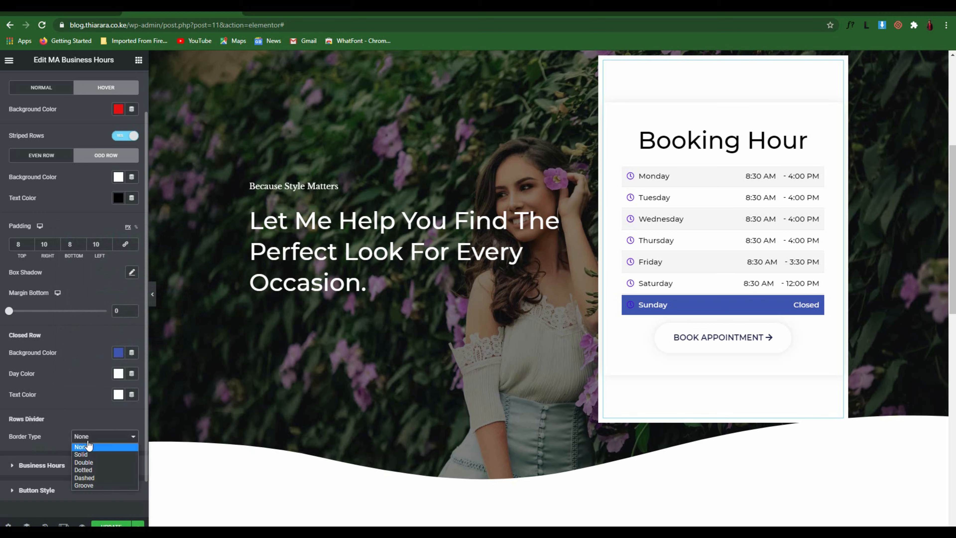
click(92, 454)
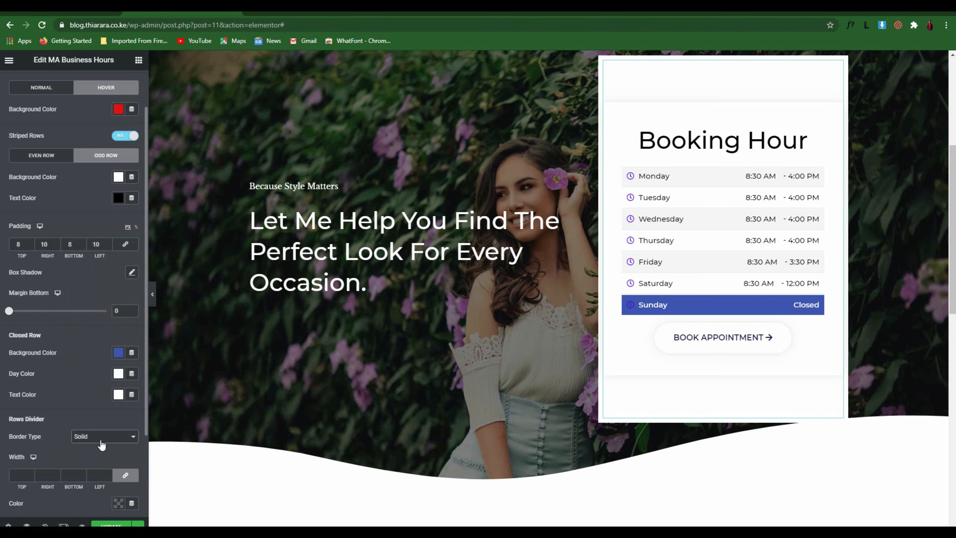
click(95, 438)
click(93, 446)
In the business hours styling, set the normal-state day colour to green (#23A455)
scroll(92, 446, down, 1)
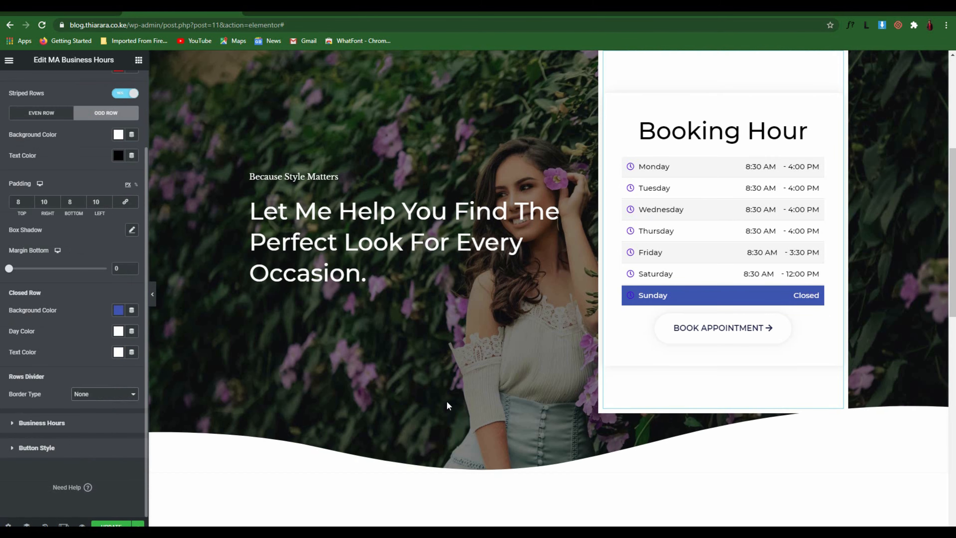
scroll(447, 400, down, 1)
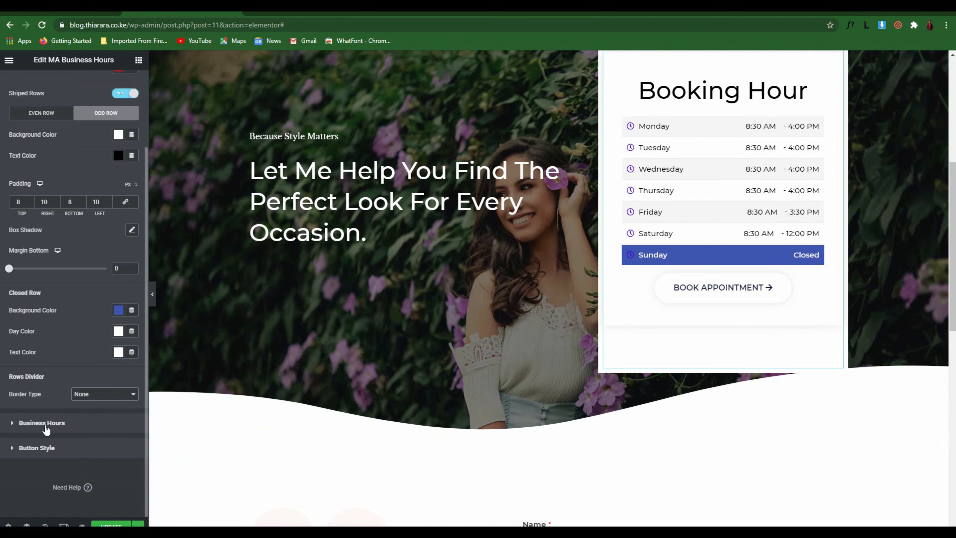
click(70, 424)
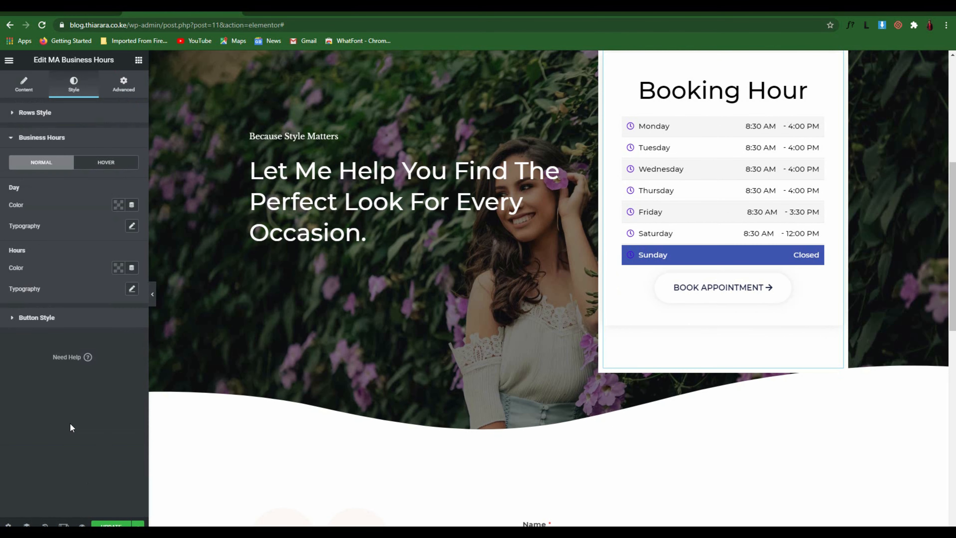
click(119, 206)
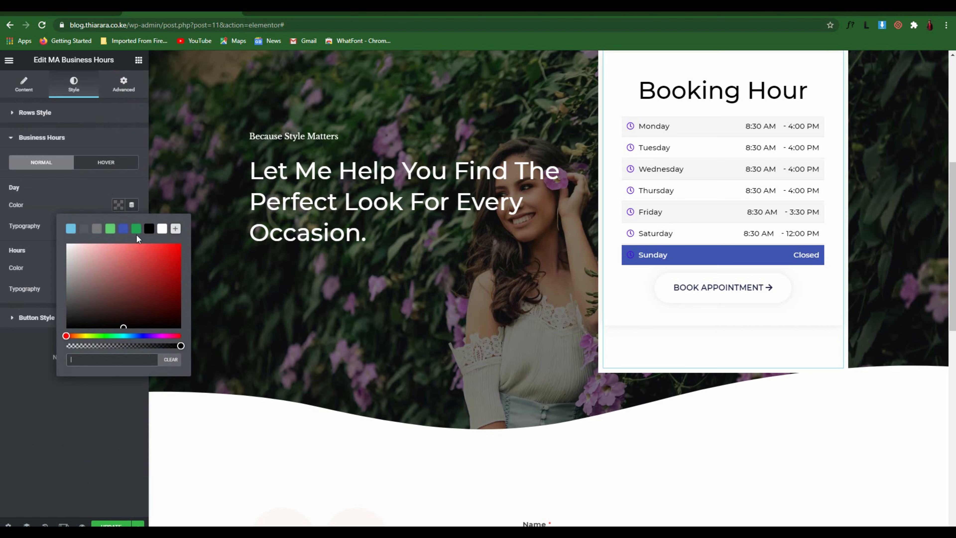
click(149, 229)
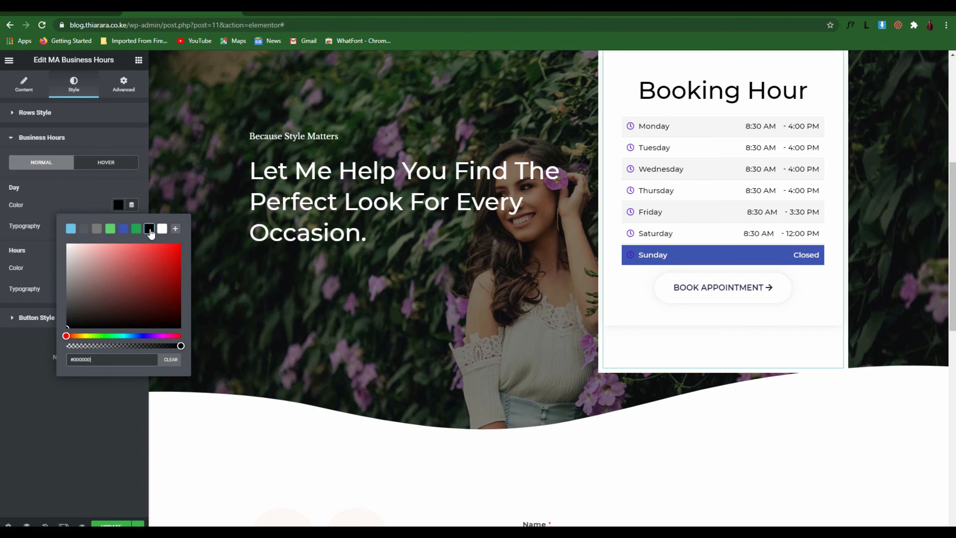
click(136, 229)
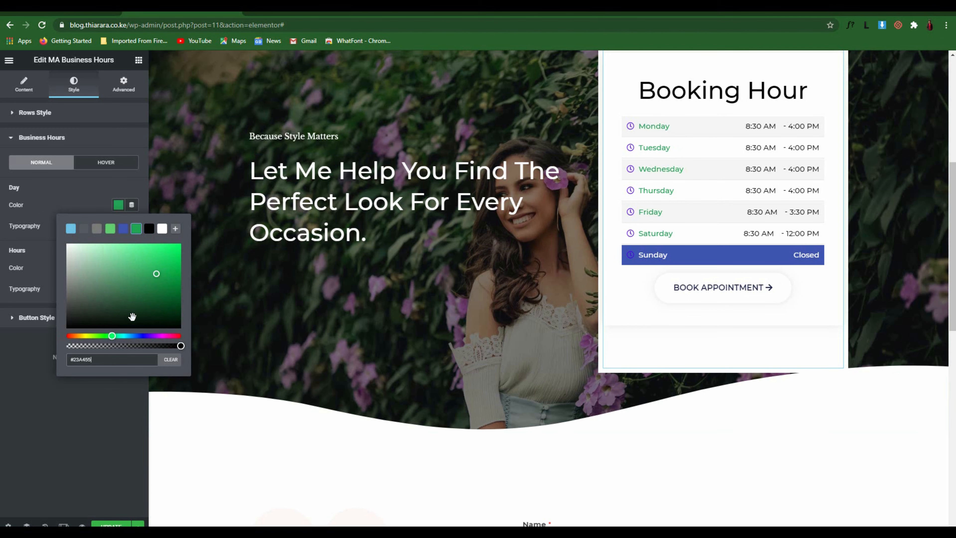
Try magenta (#A4239A), red (#EF1010) and black as the day colour and return to green
click(92, 335)
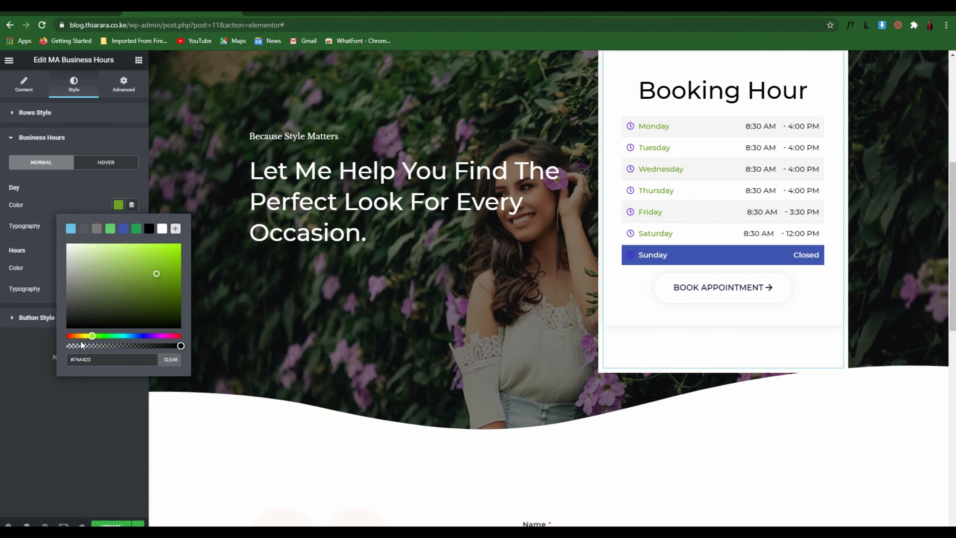
drag(81, 345, 163, 335)
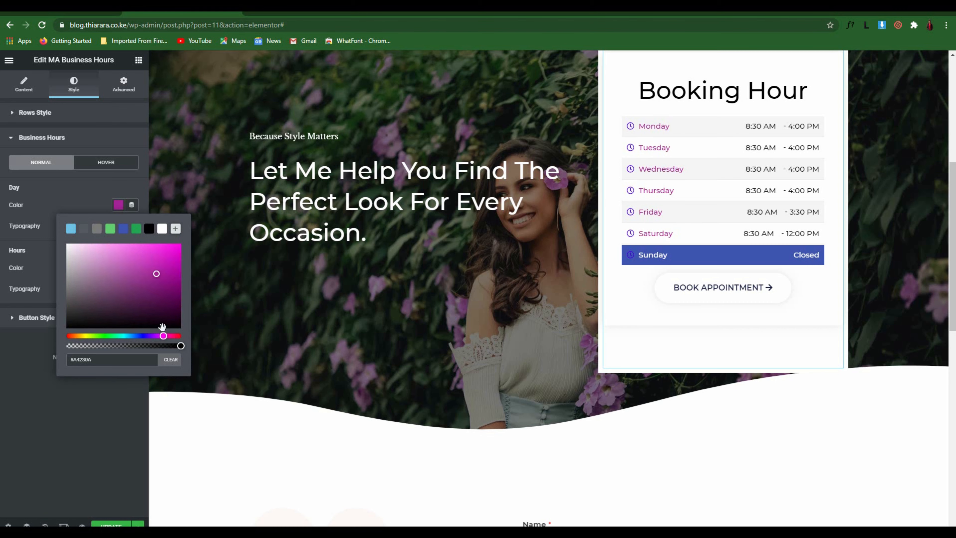
drag(158, 274, 173, 249)
drag(163, 335, 60, 316)
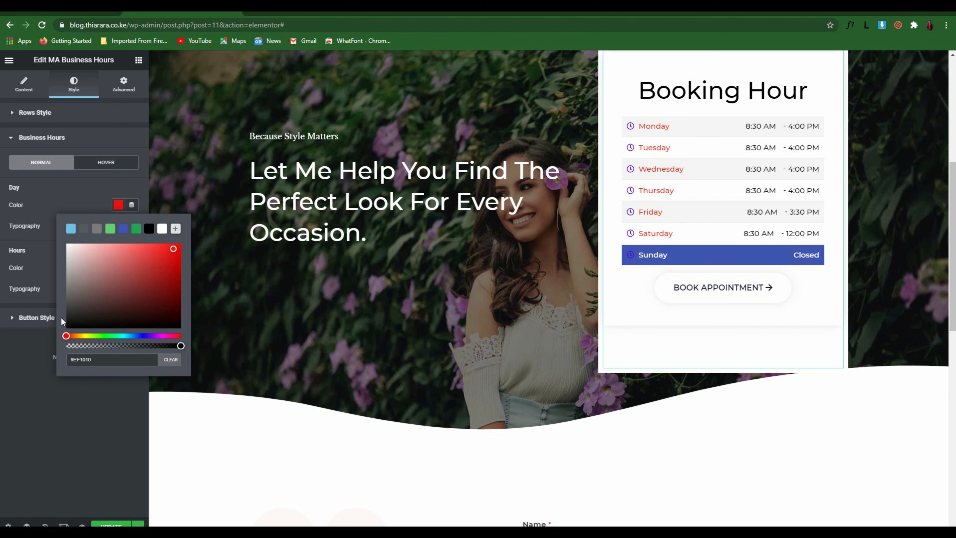
drag(125, 299, 152, 251)
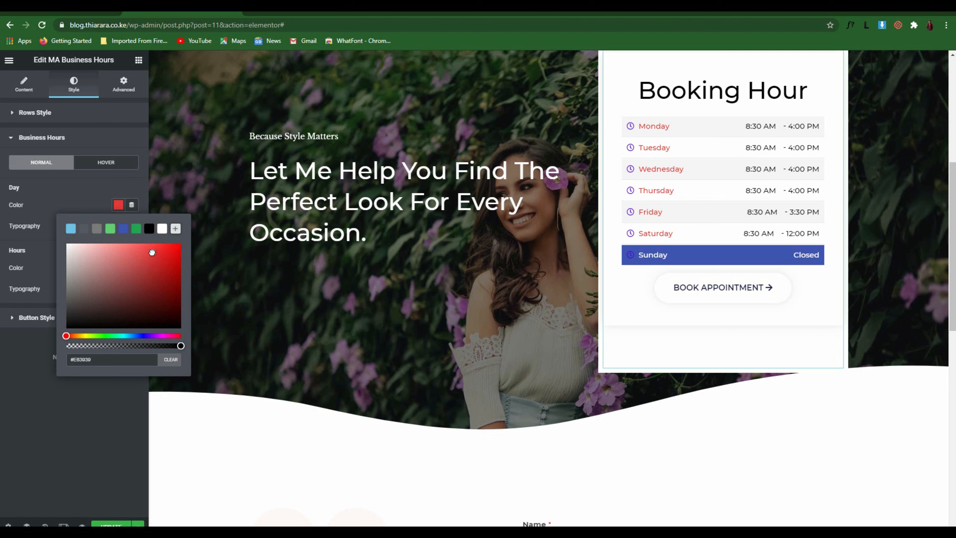
click(148, 229)
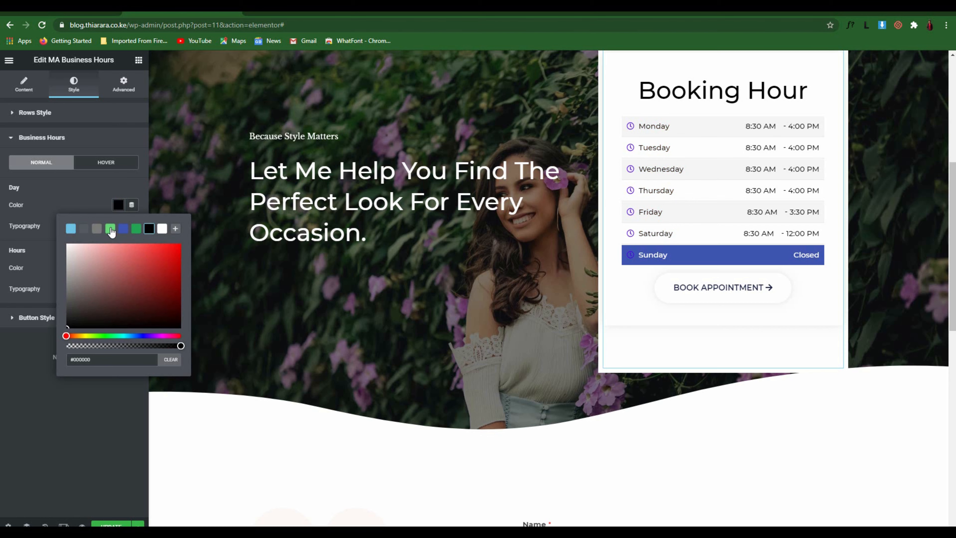
click(136, 228)
click(93, 207)
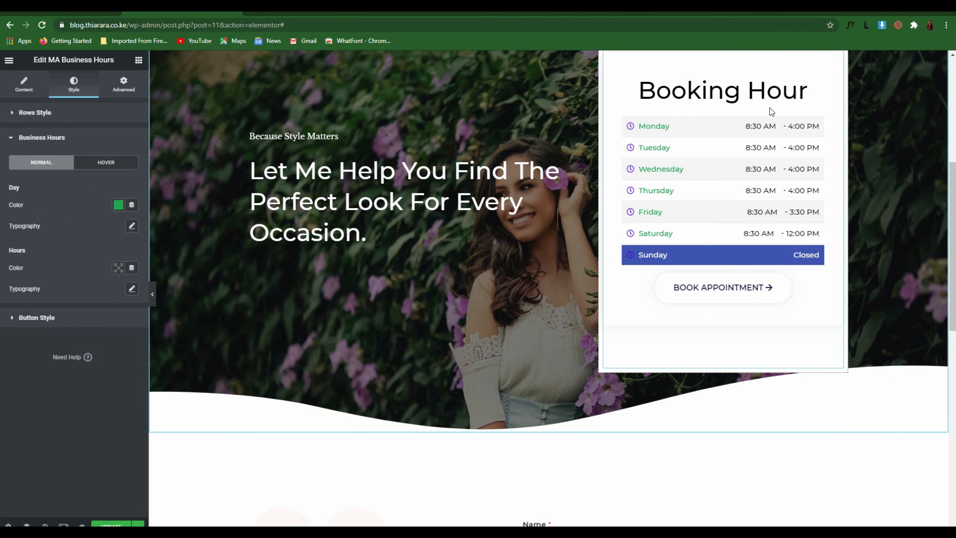
Try red (#CE0000) and green (#23A455) as the colour of the hours
click(118, 267)
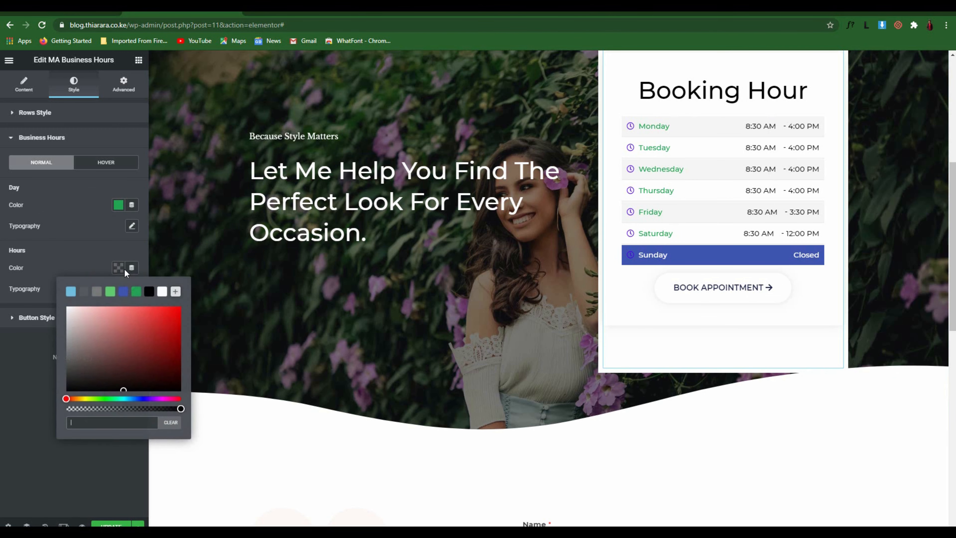
drag(143, 336, 185, 322)
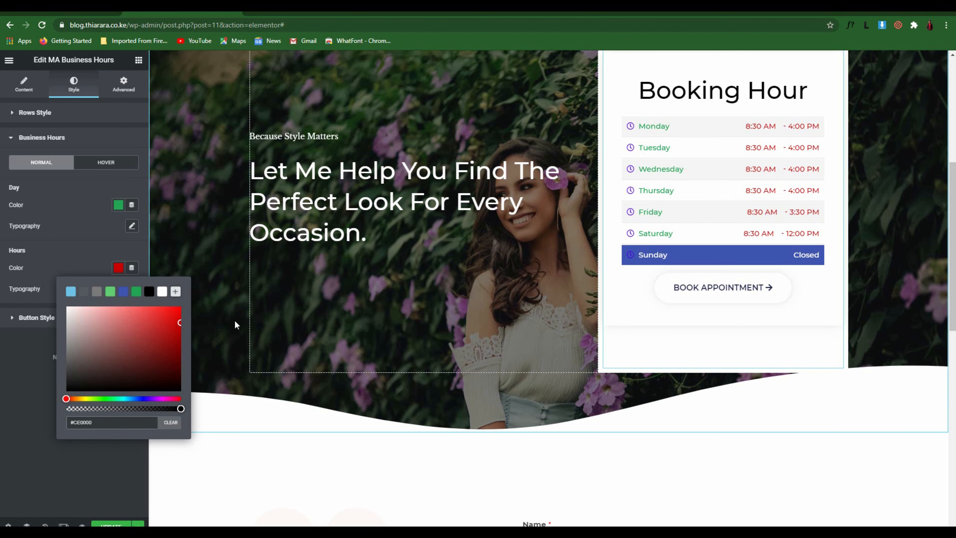
click(137, 292)
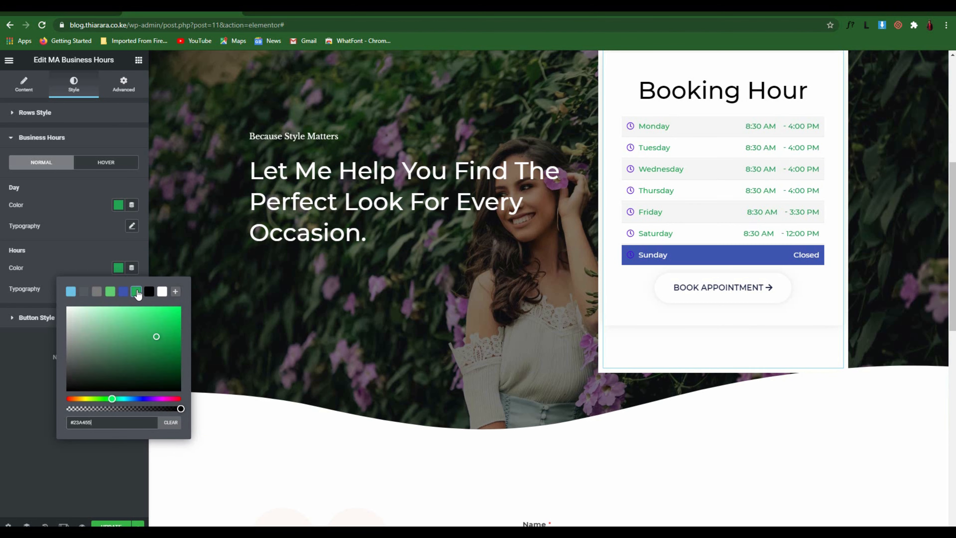
In the button styling, set the Book Appointment button's text colour to light green (#61CE70)
click(36, 318)
click(118, 208)
drag(147, 269, 176, 254)
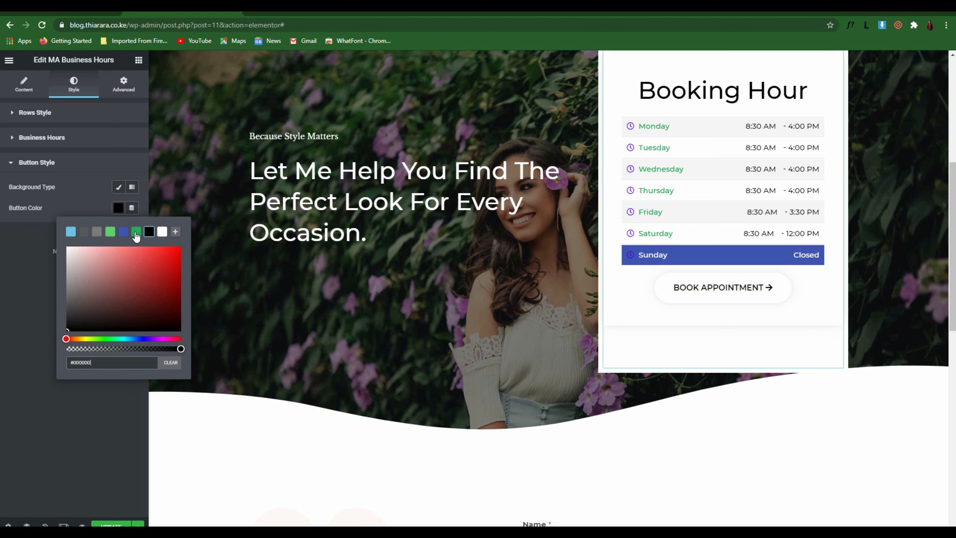
click(135, 232)
click(110, 231)
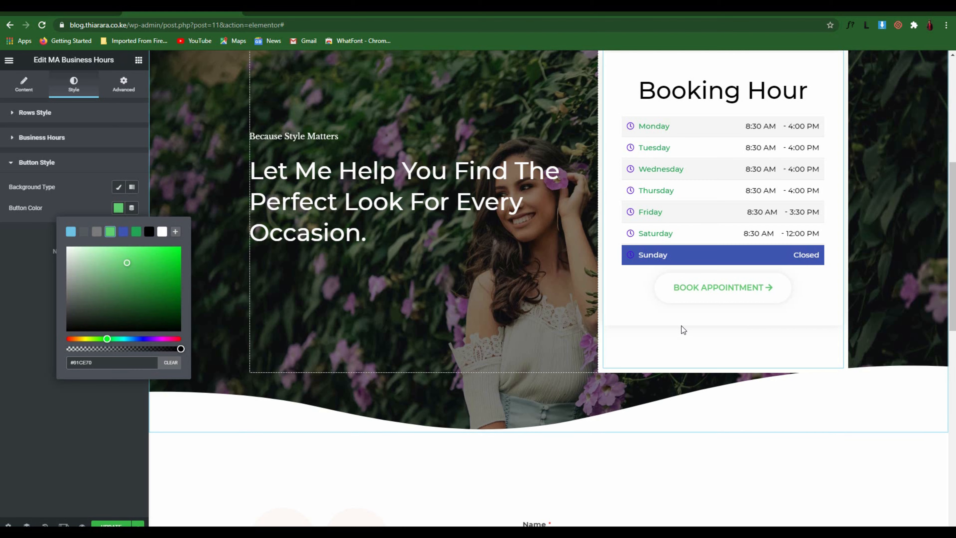
Give the Book Appointment button a classic background in red (#E60909)
click(119, 186)
click(118, 208)
click(154, 275)
click(175, 256)
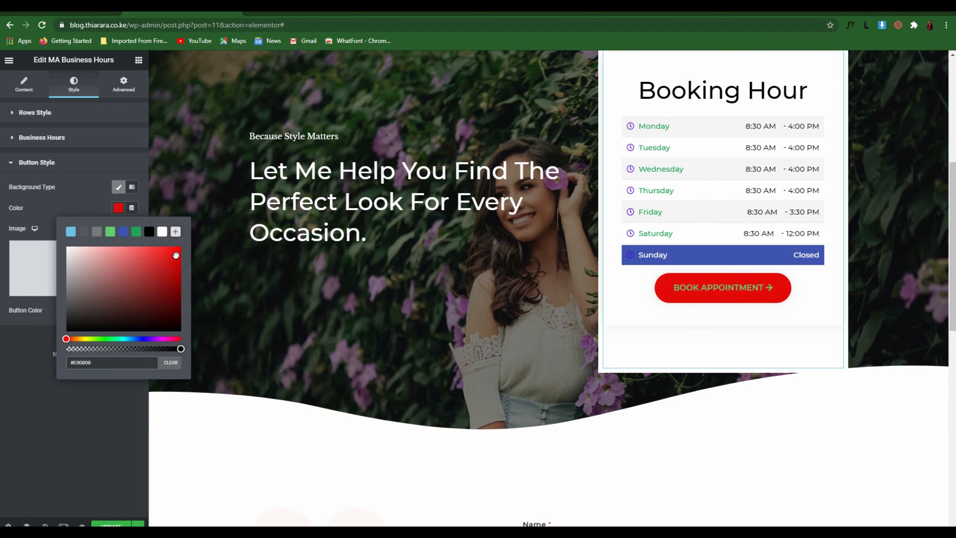
click(84, 443)
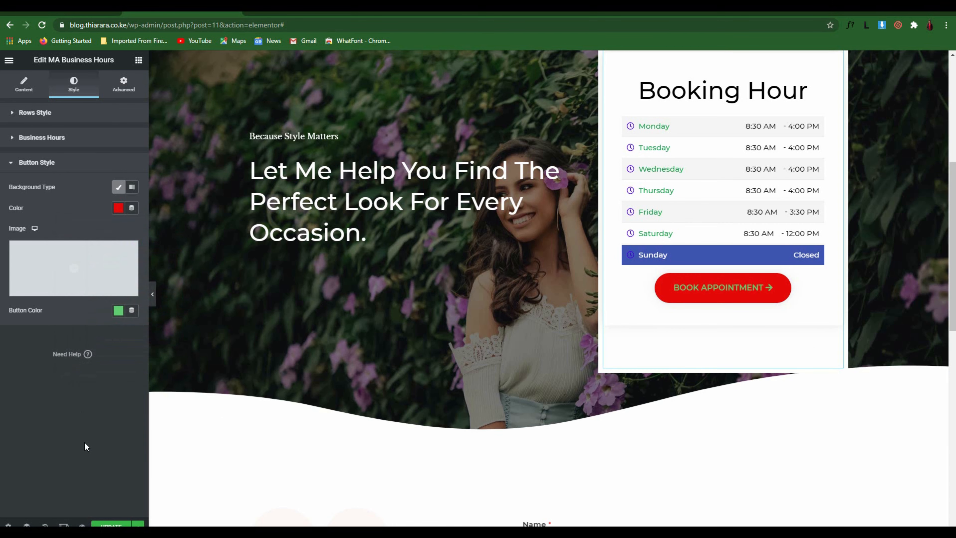
Review the styled Booking Hour widget and update the page to save the changes
scroll(578, 370, up, 1)
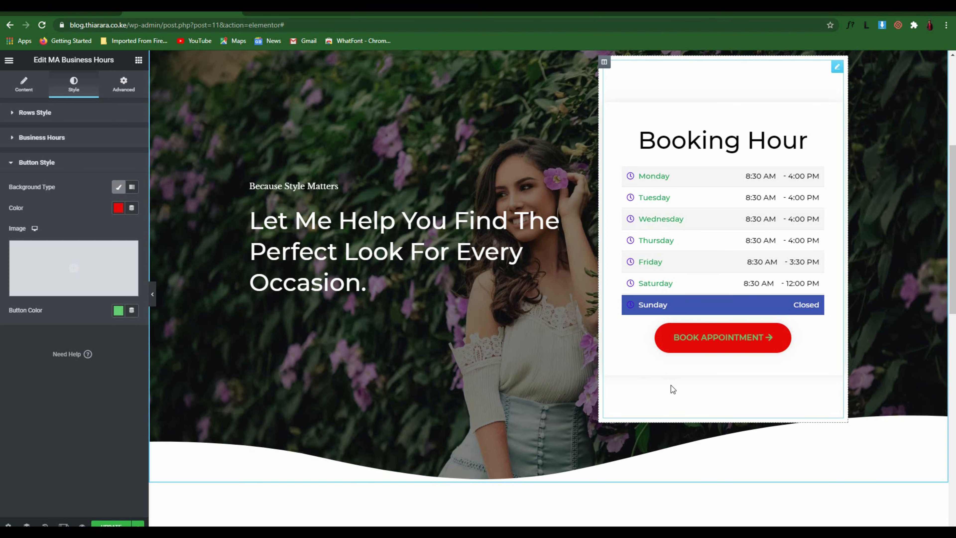
scroll(698, 347, up, 1)
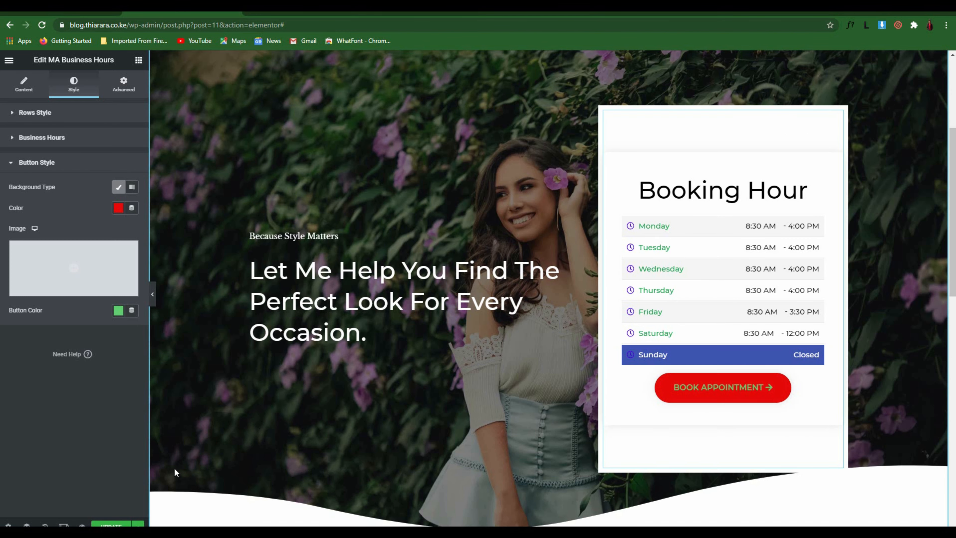
click(105, 525)
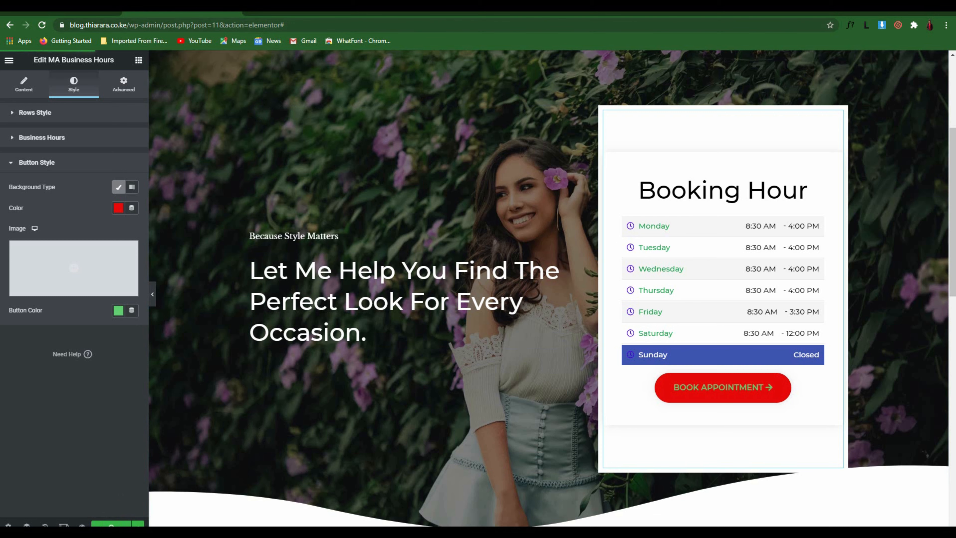
Open the live site's Contact page in a new browser tab and switch to it
click(82, 6)
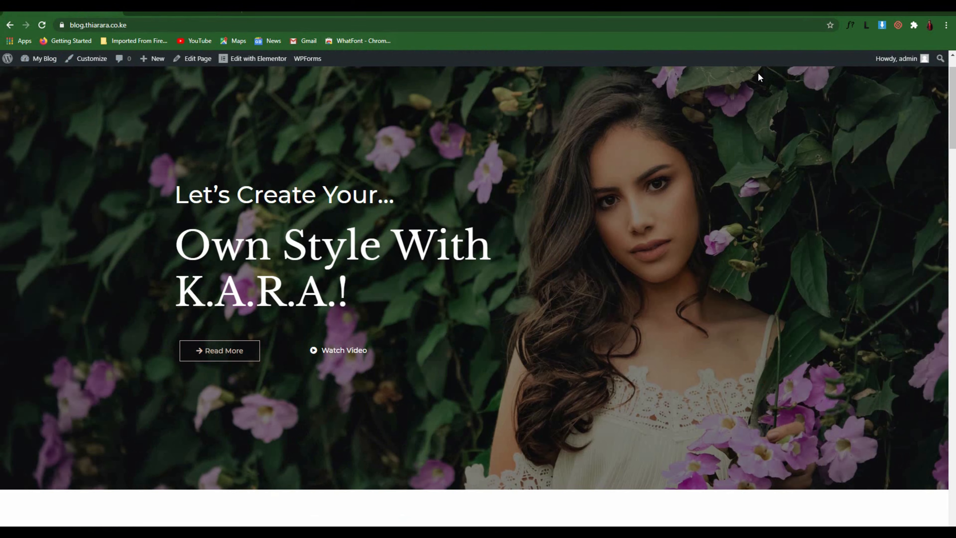
scroll(690, 120, up, 1)
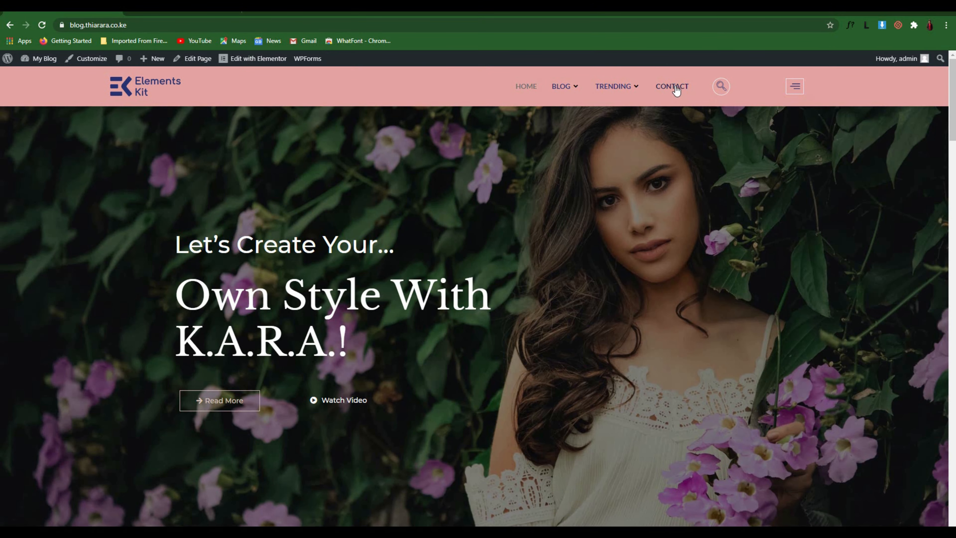
right_click(682, 87)
click(691, 93)
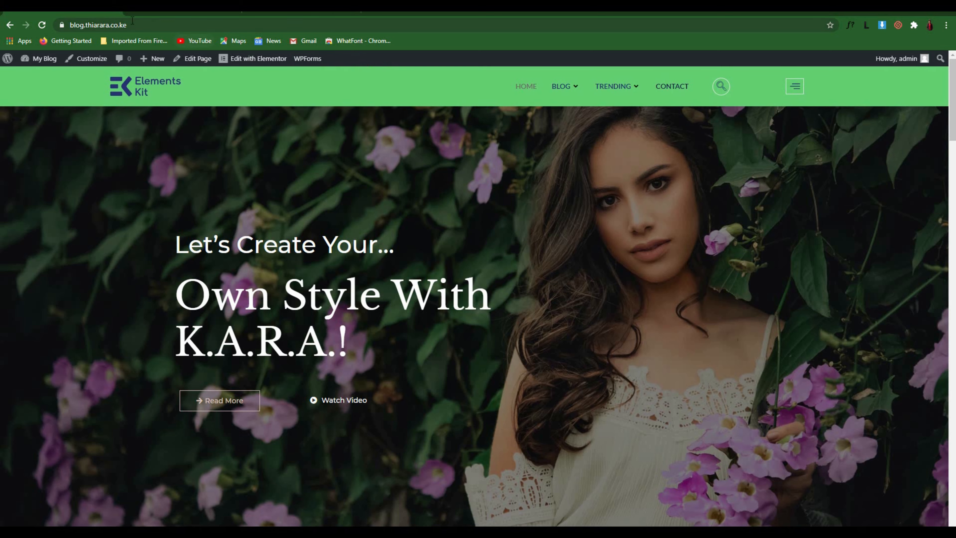
click(306, 15)
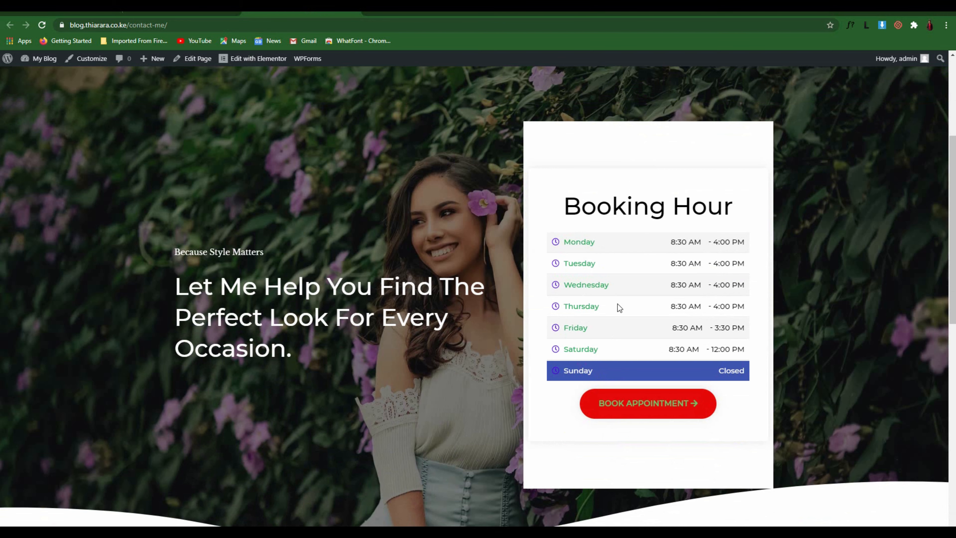
Check the Booking Hour widget on the live Contact page, follow its Book Appointment link and return to the page
scroll(618, 304, down, 2)
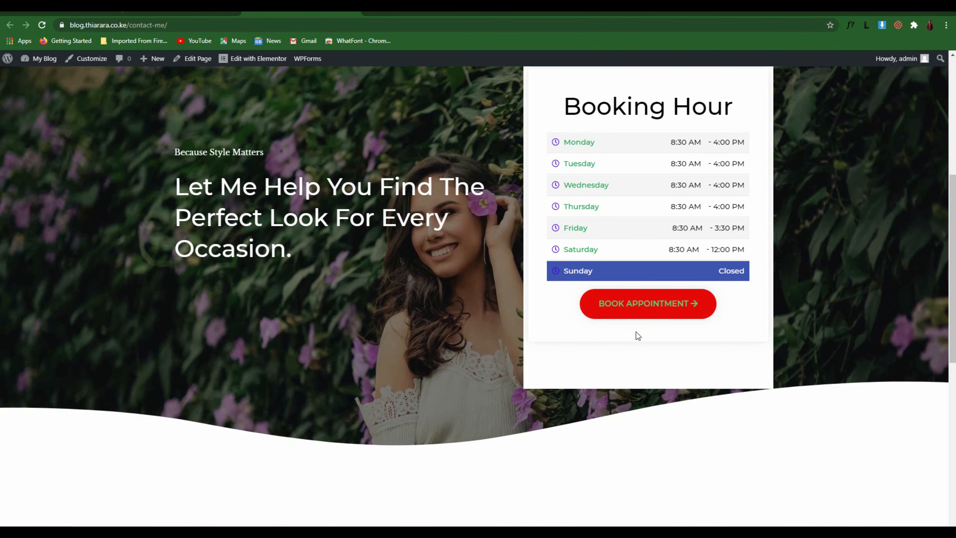
scroll(637, 335, up, 2)
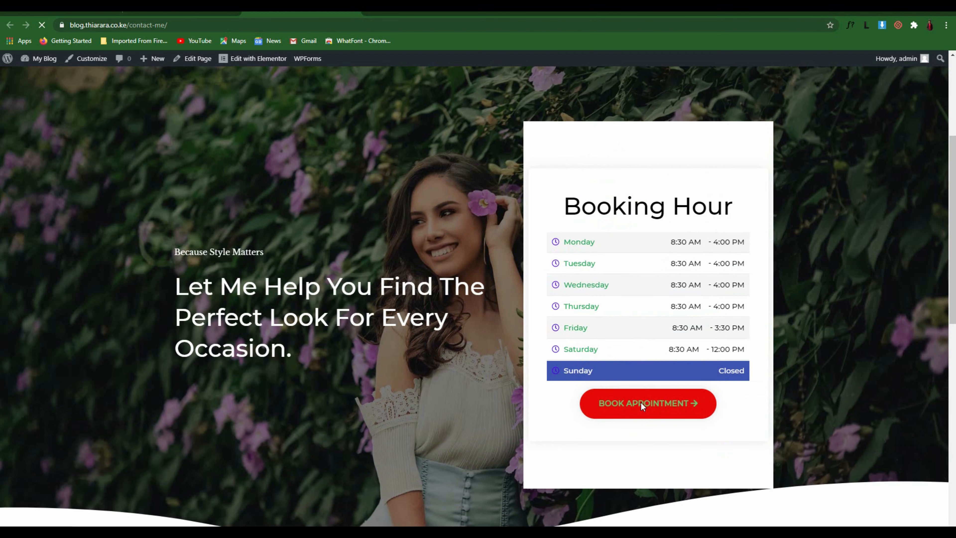
click(614, 411)
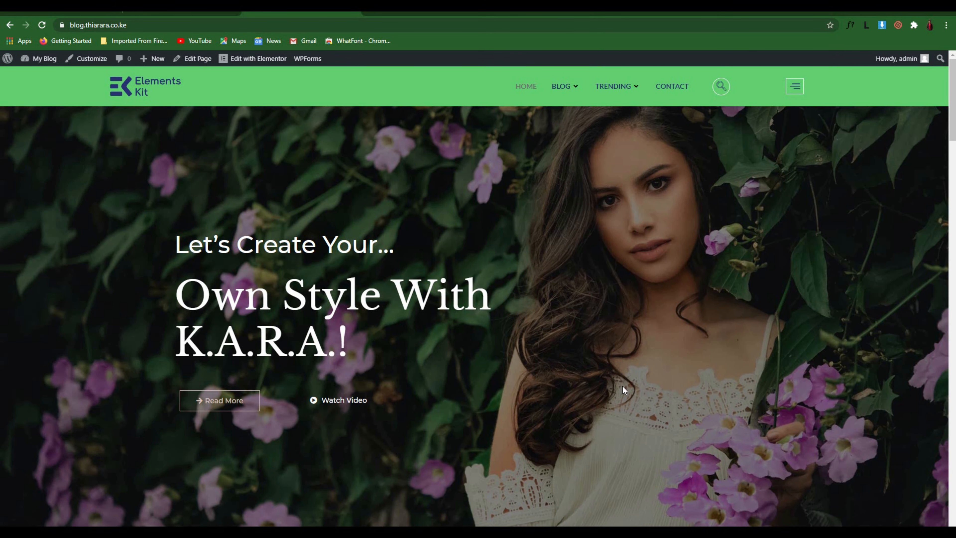
click(10, 25)
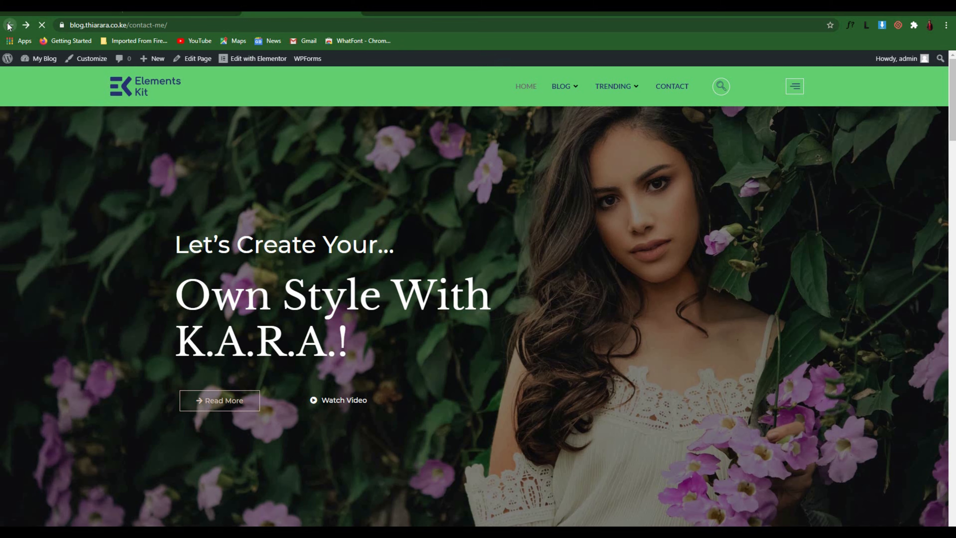